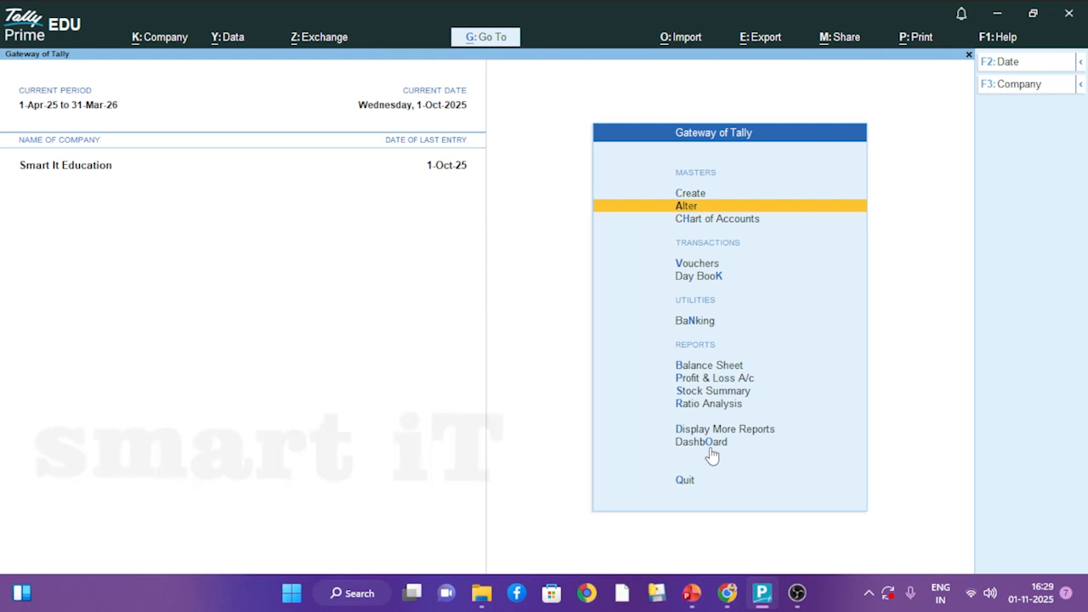
Step: Enable Cost Centres in the company features of Smart It Education and save the settings
key("F11")
key("Return")
key("Return")
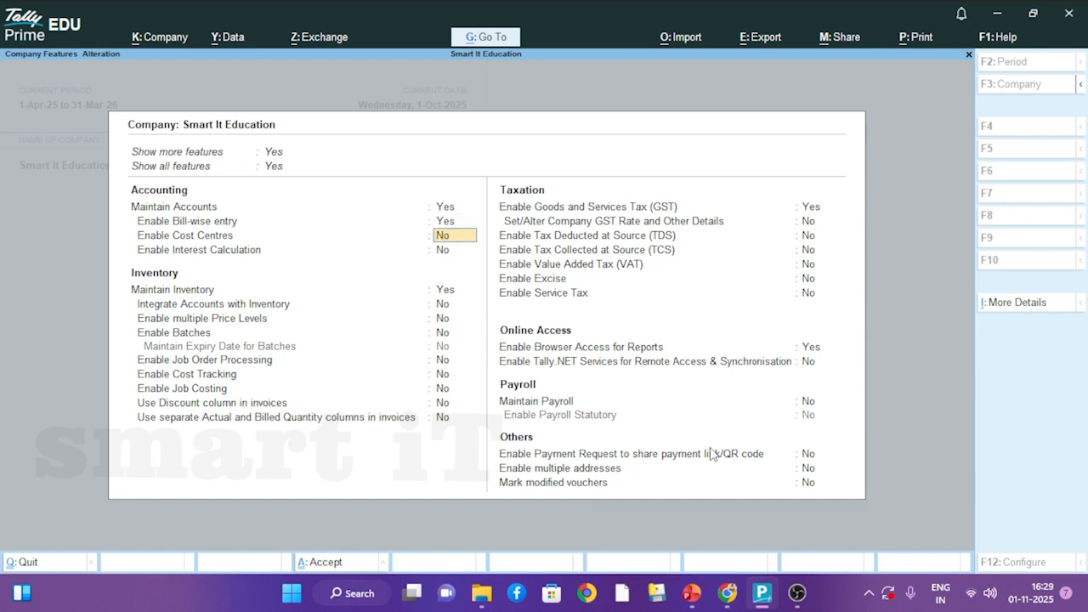
type("y")
key("Return")
key("ctrl+a")
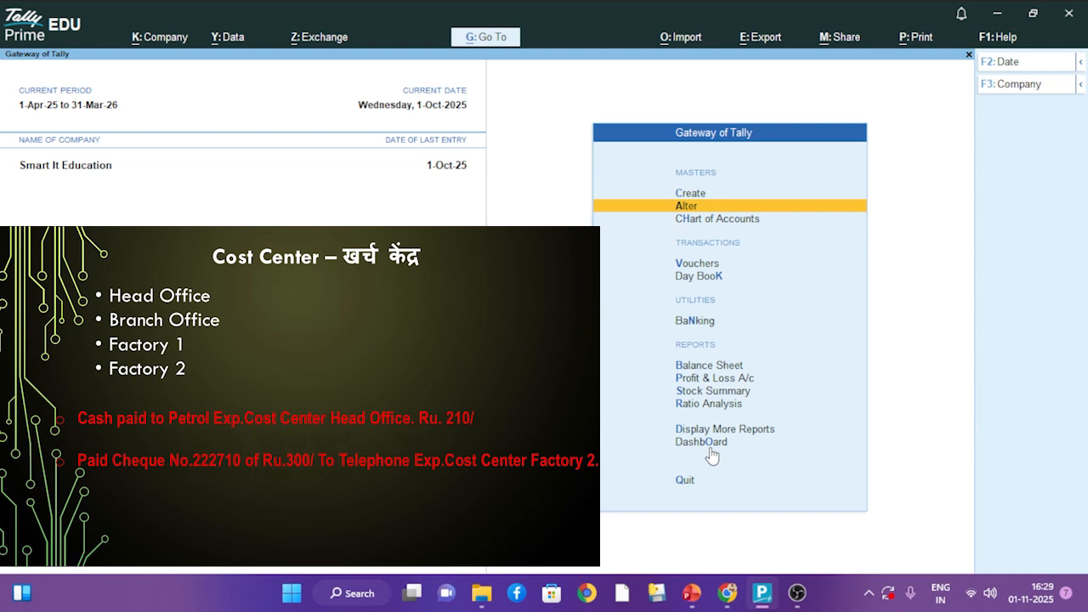
Step: Start a payment voucher and create the ledger Petrol Exp under Indirect Expenses from its debit line
key("Down")
key("Down")
key("Down")
key("Up")
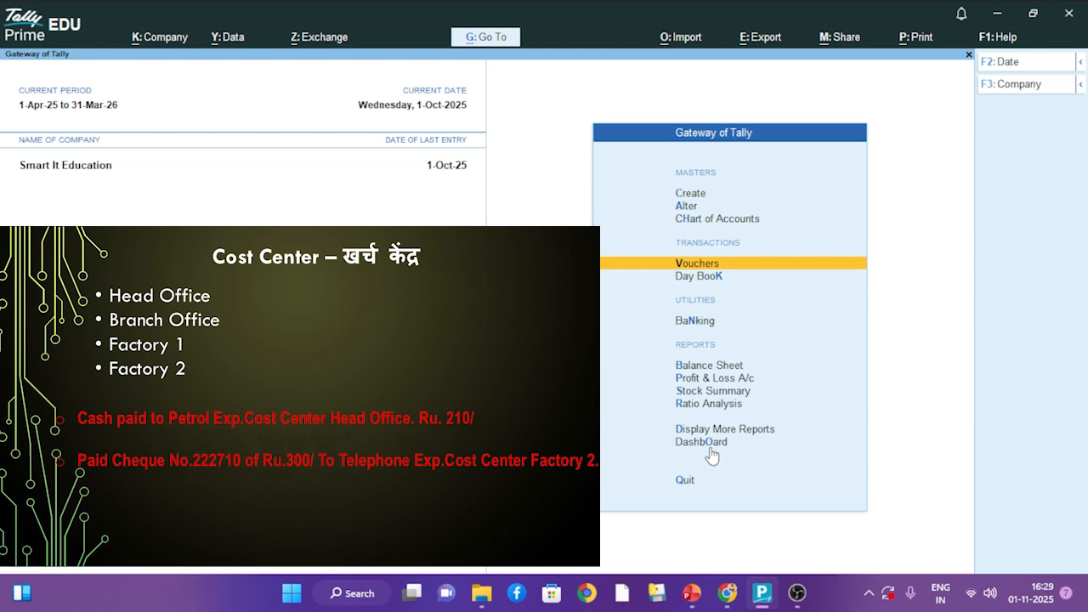
key("Return")
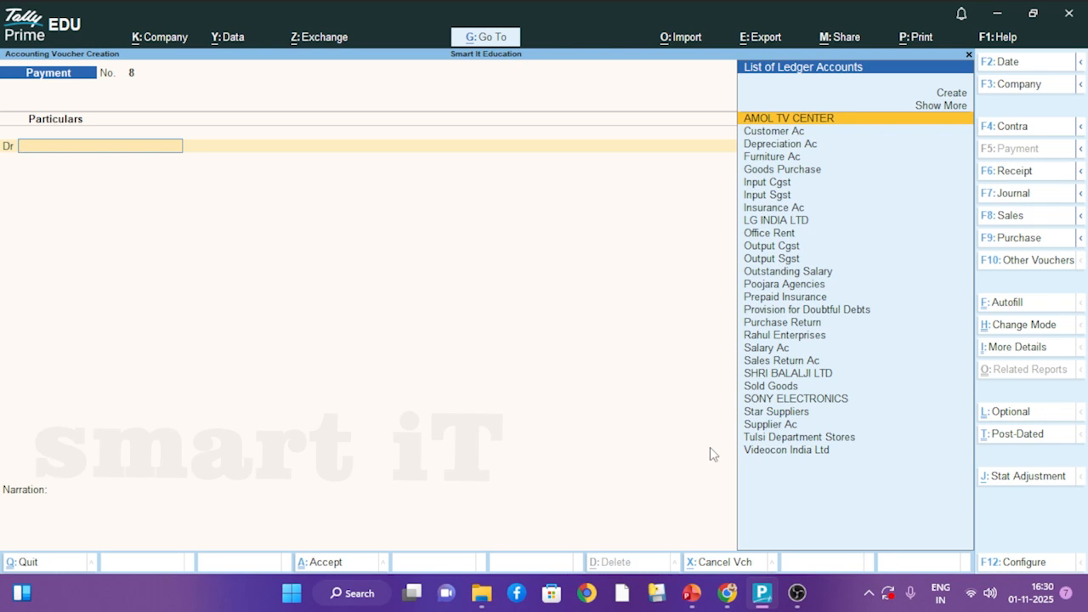
key("alt+c")
type("Petrol Exp")
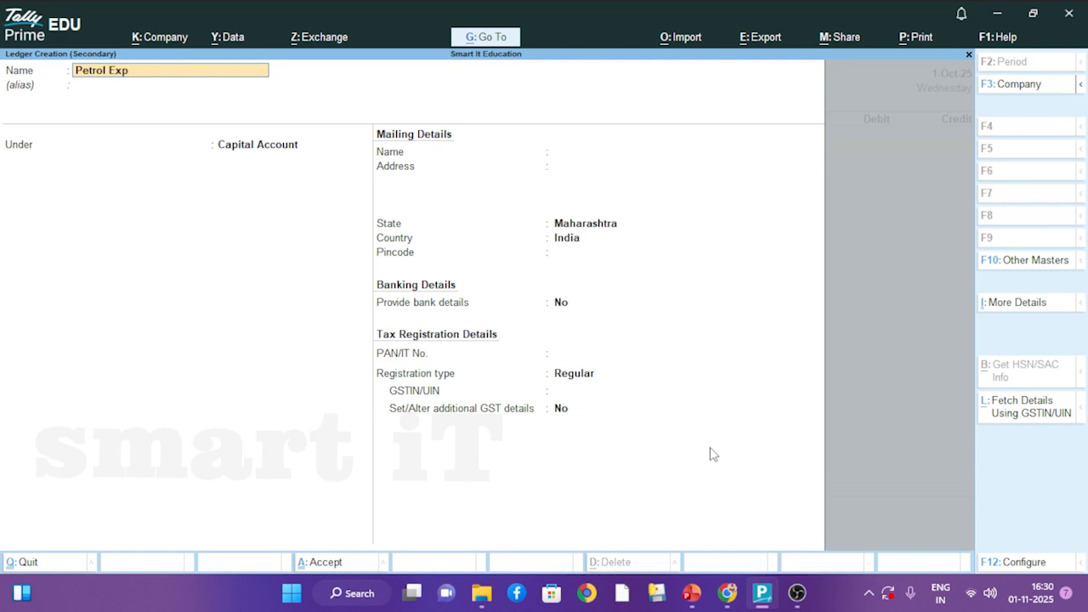
key("Return")
key("Return")
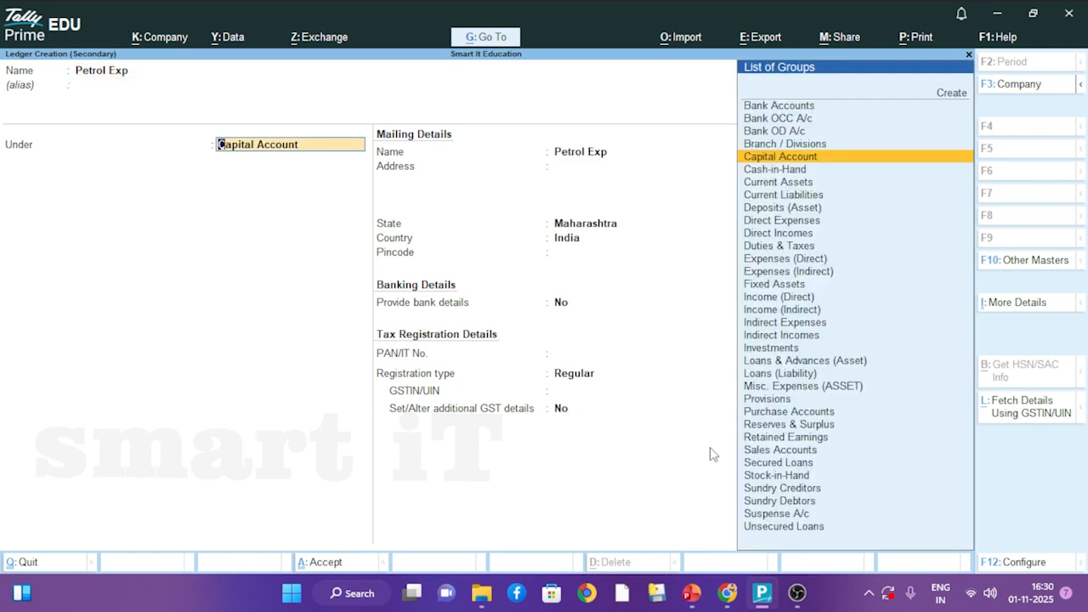
type("Ind")
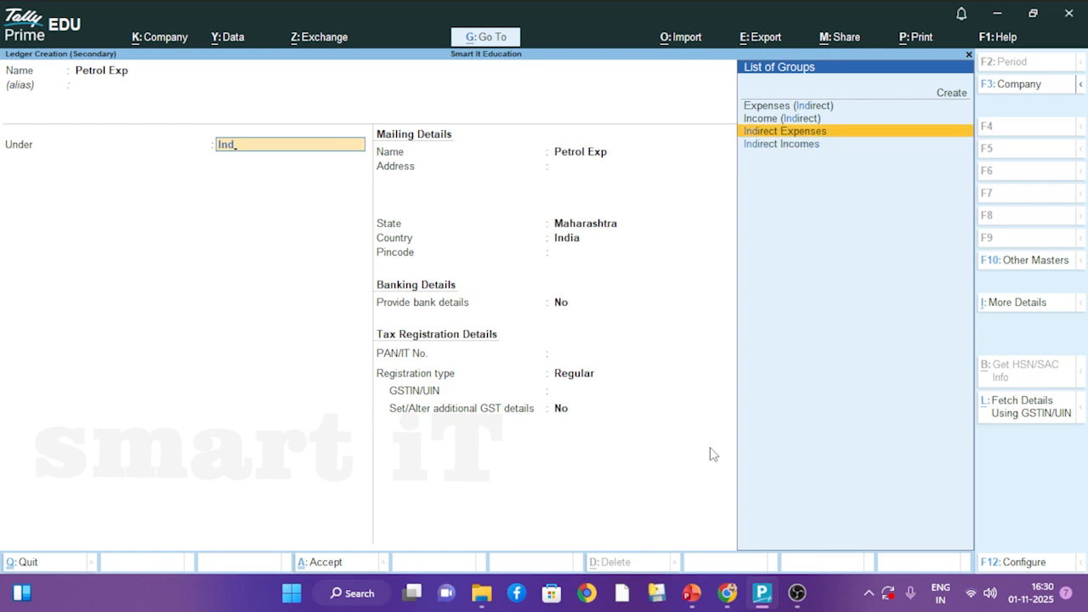
key("Return")
key("ctrl")
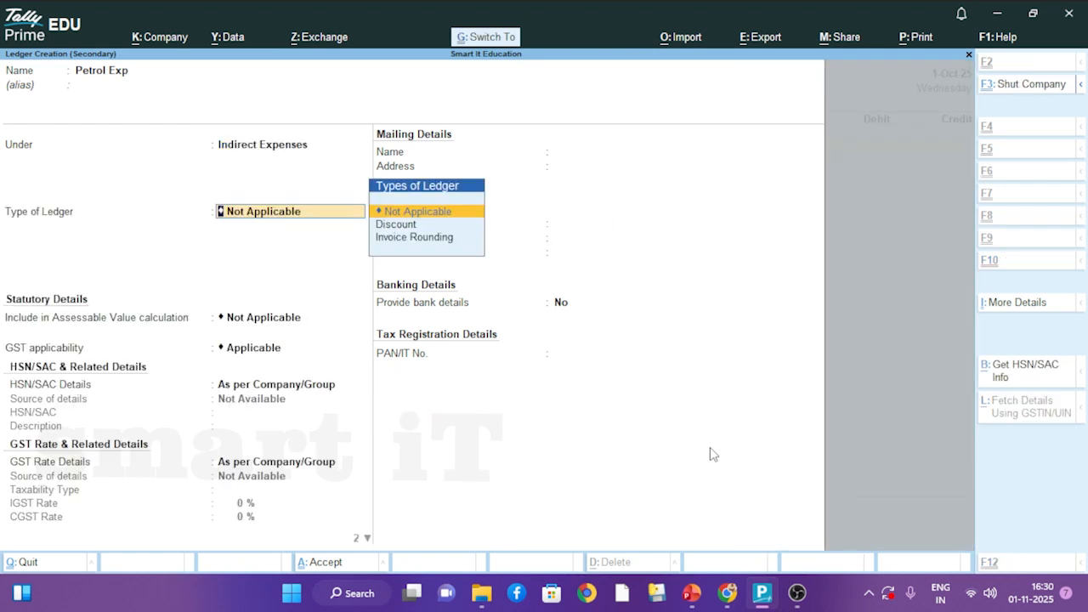
key("ctrl+a")
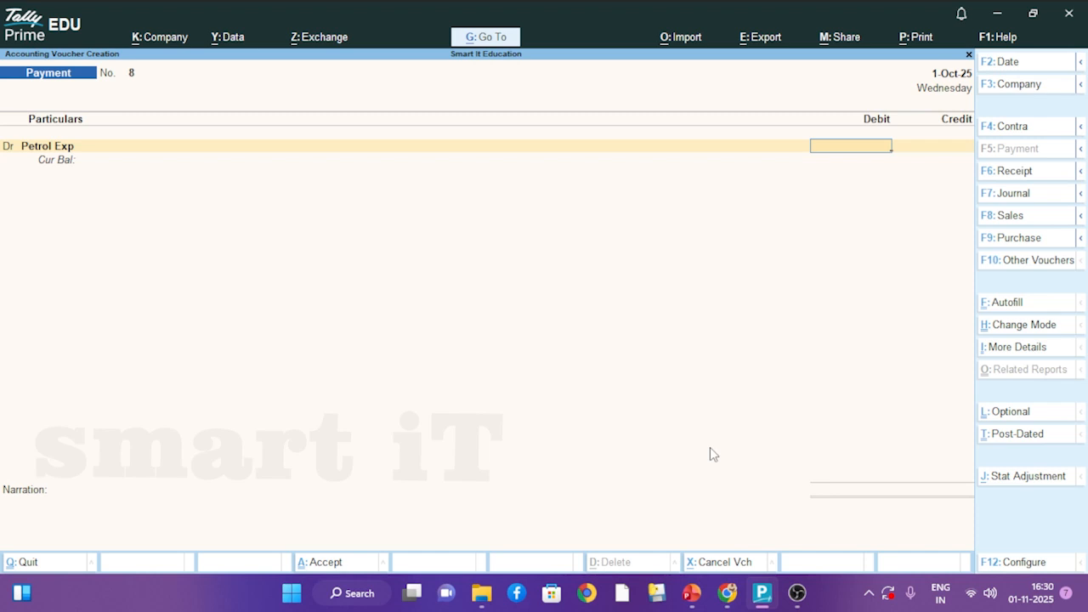
Step: Debit Petrol Exp with 210 and allocate it to a new primary cost centre named Head Office, keeping the default GST details
type("210")
key("Return")
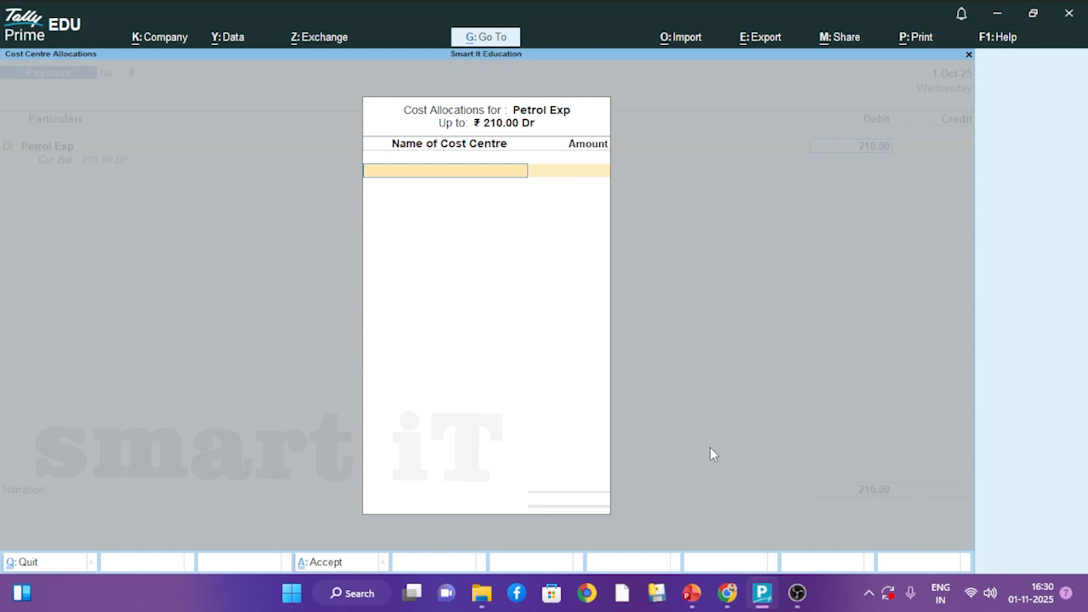
key("alt+c")
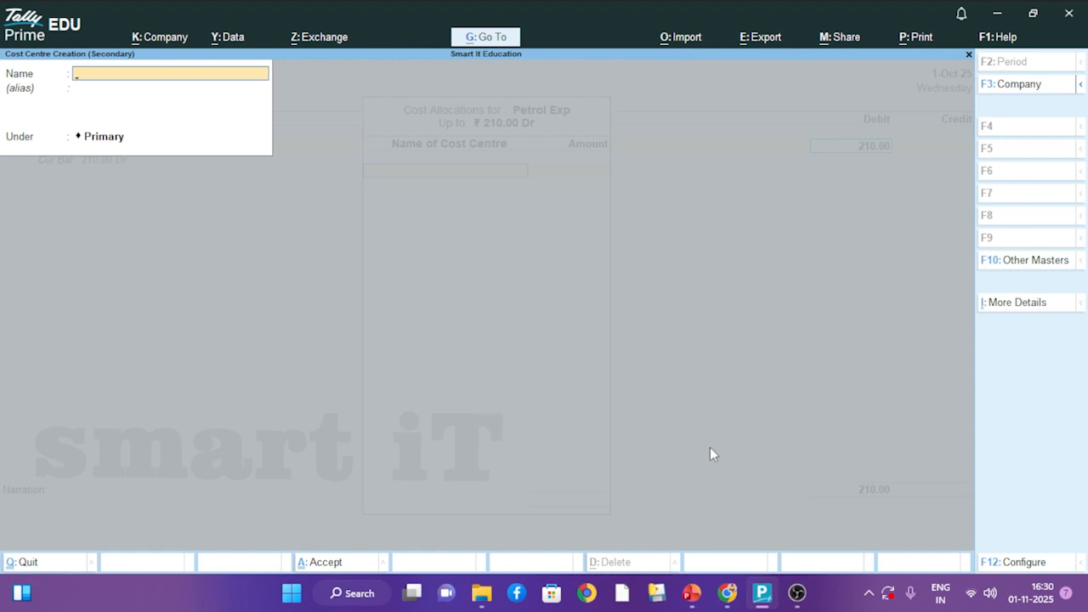
type("Head office")
key("Return")
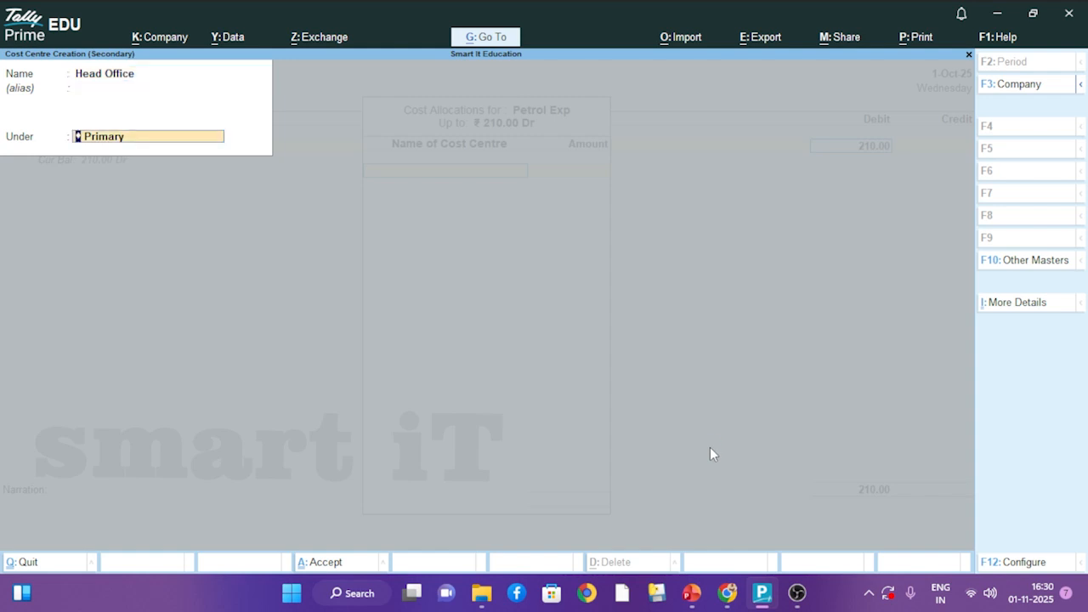
key("Return")
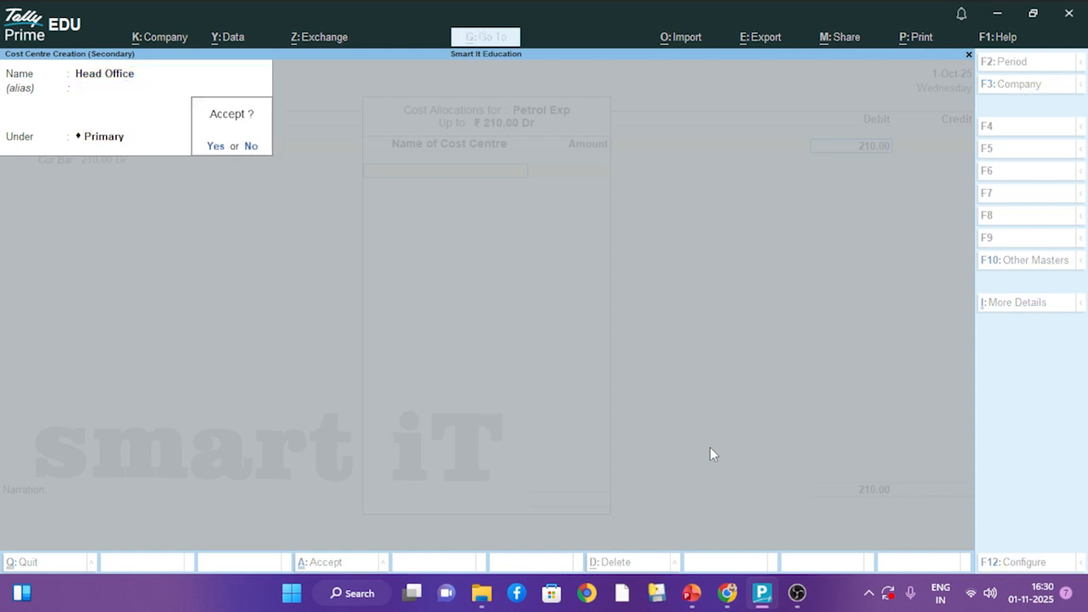
key("Return")
key("Return")
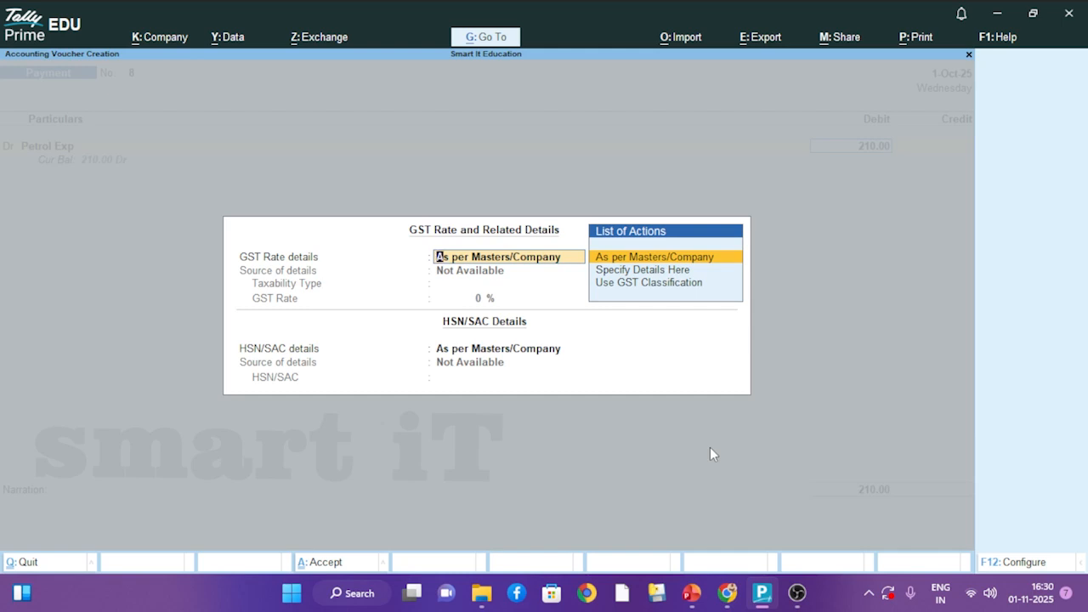
key("Return")
key("Return")
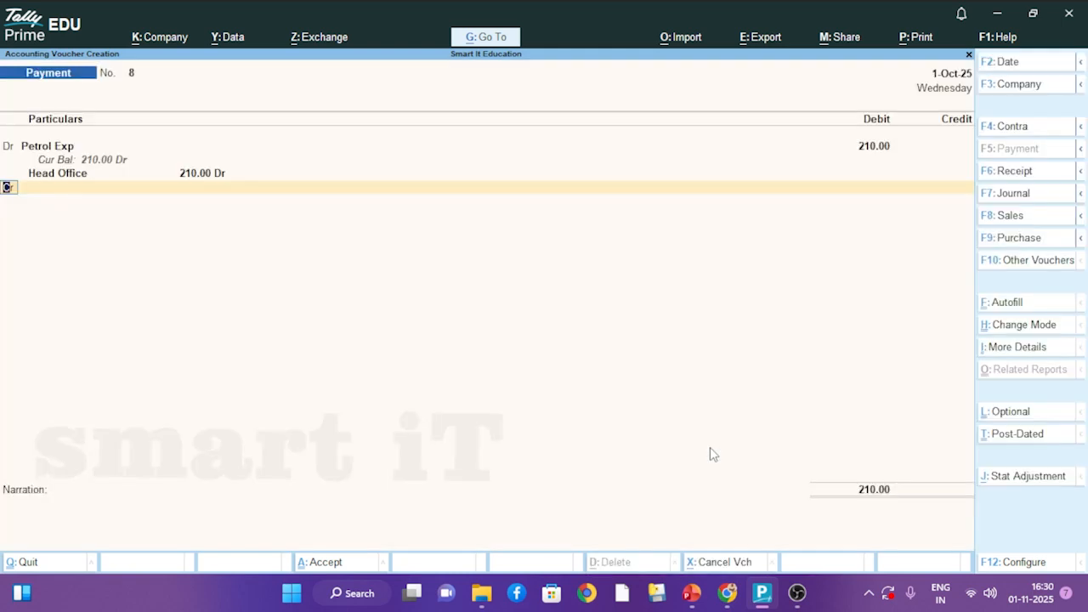
Step: Credit the Cash ledger with 210.00 in the petrol payment voucher
key("Return")
type("Cas")
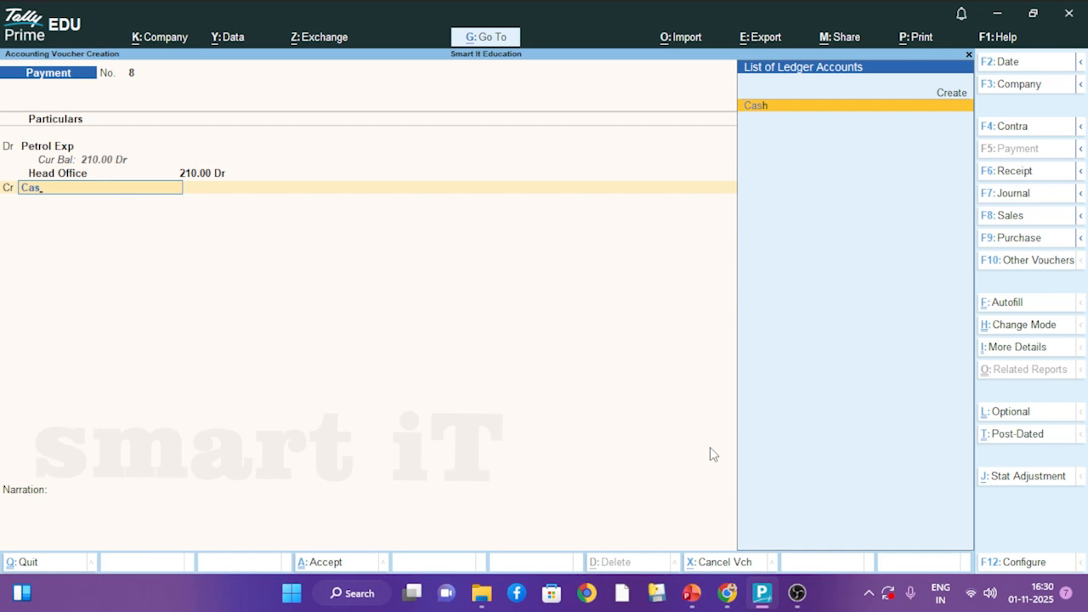
key("Return")
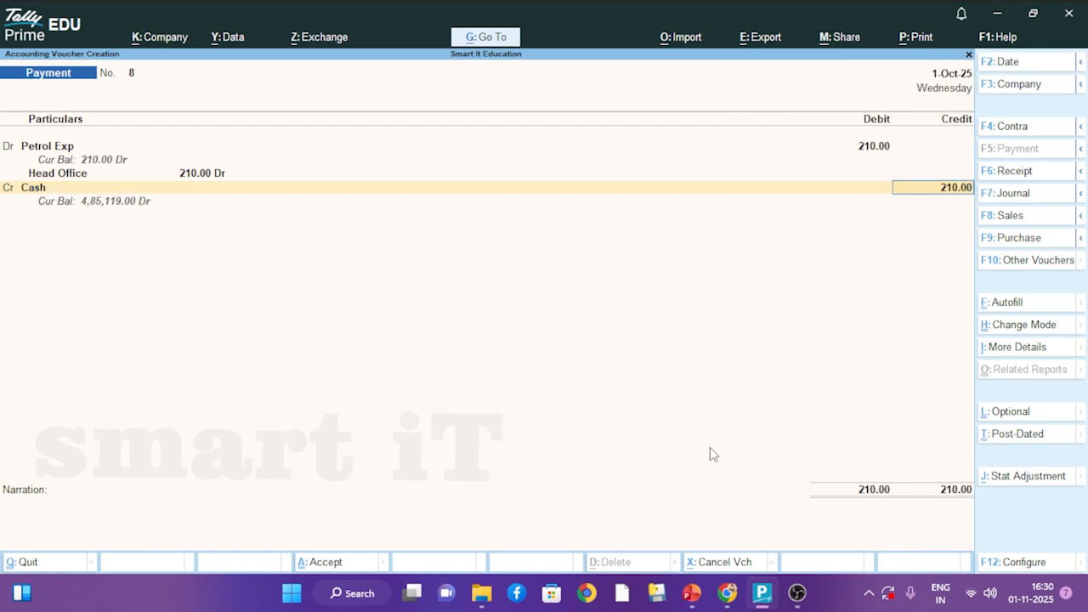
key("Return")
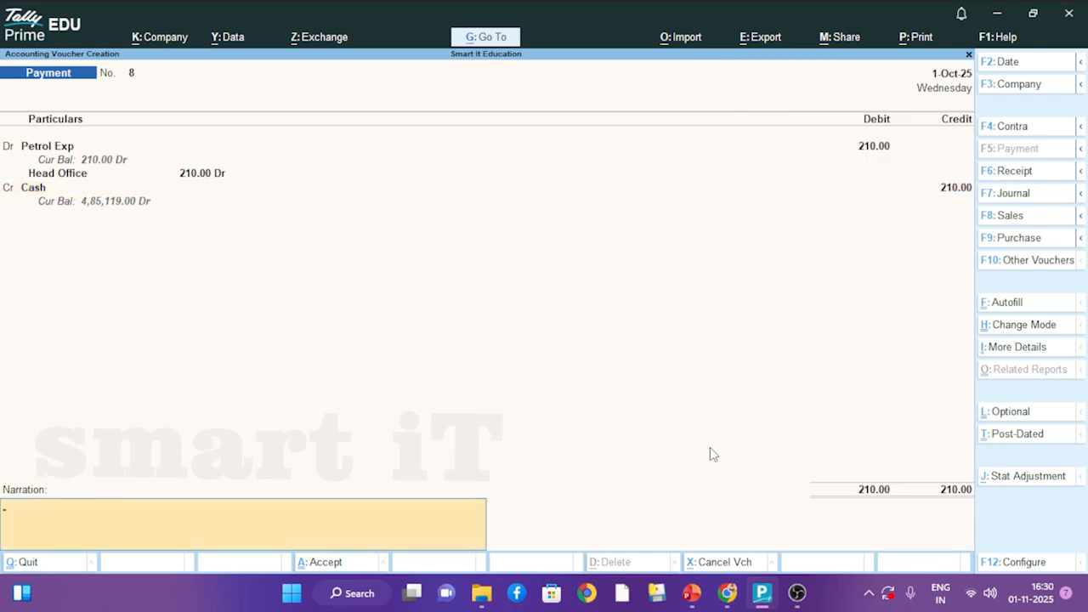
Step: Add the narration "being cash paid to petrol exp to head office", save the payment voucher and leave voucher entry
type("being cash paid to")
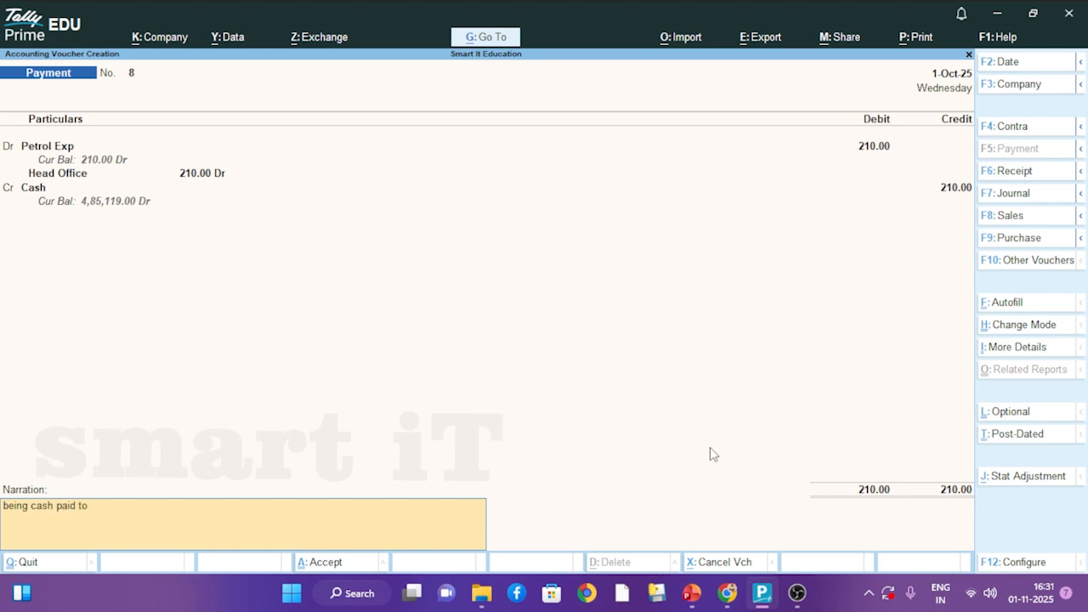
type(" petrol exp")
type("to head office")
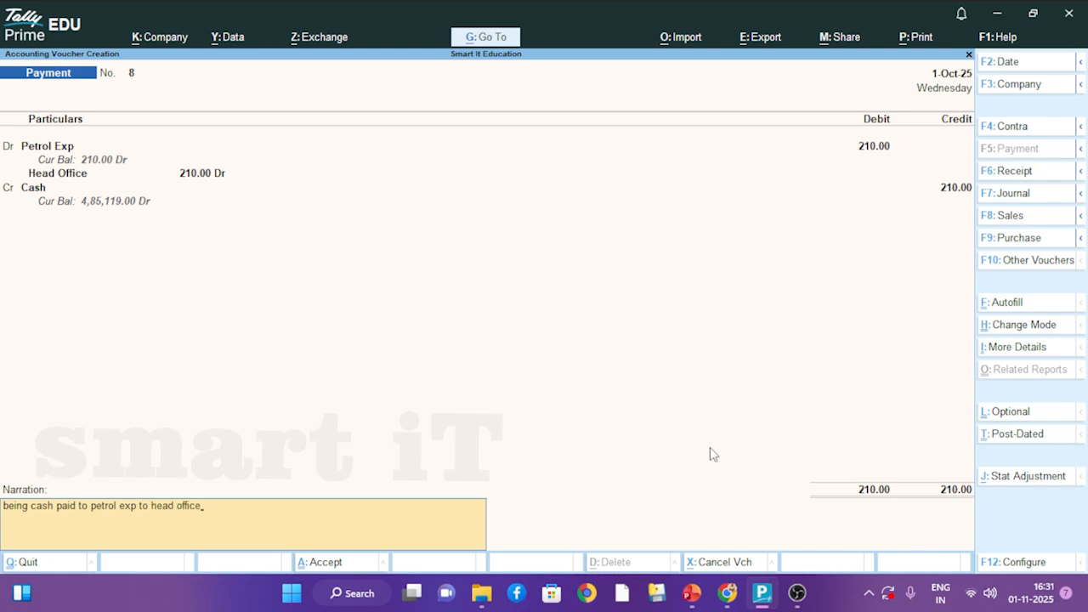
key("Return")
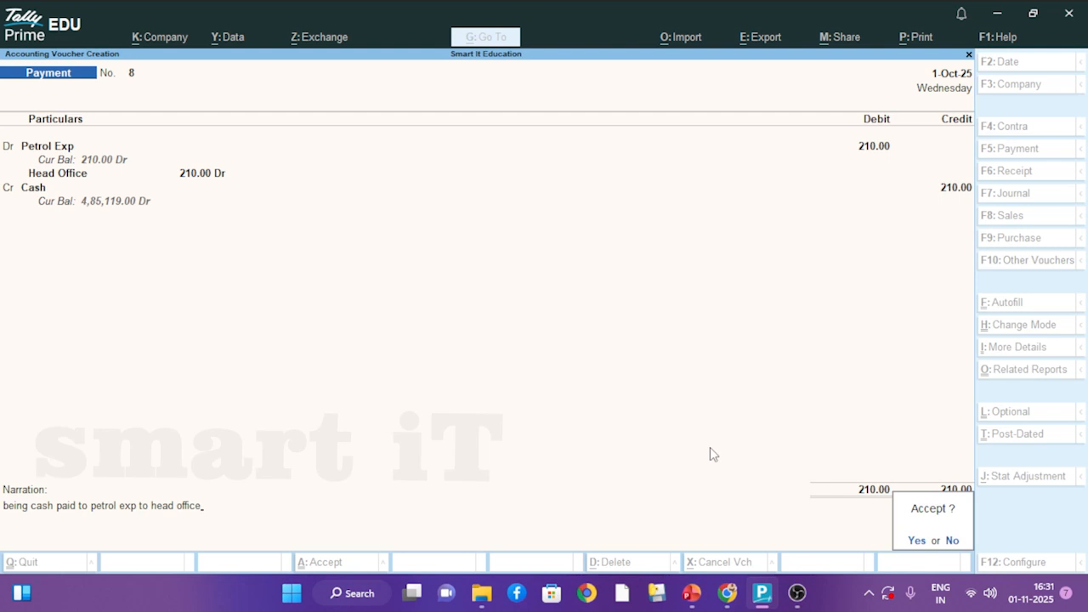
key("Return")
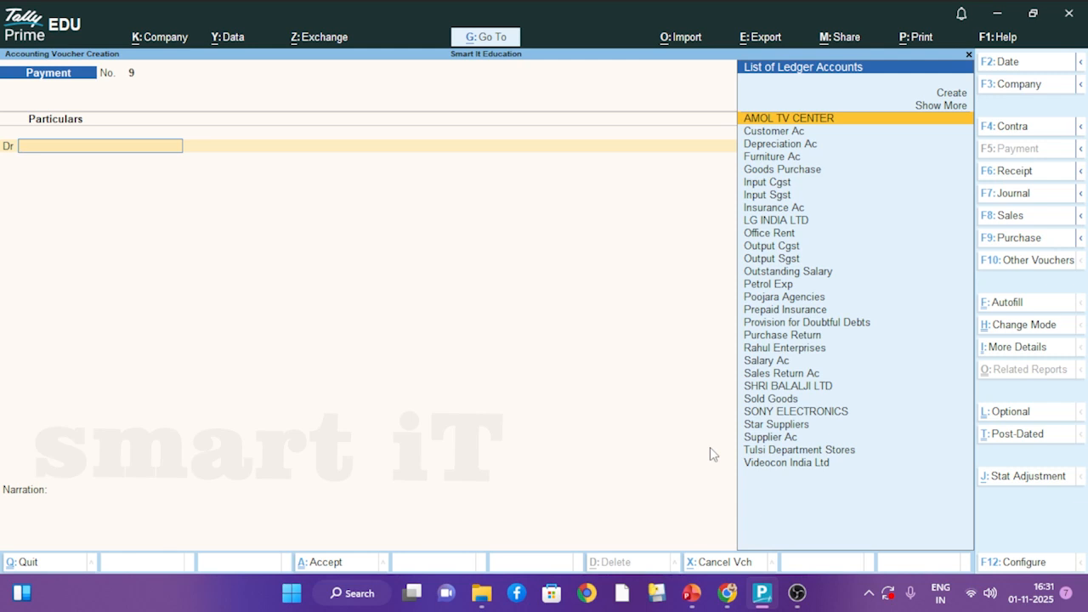
key("Escape")
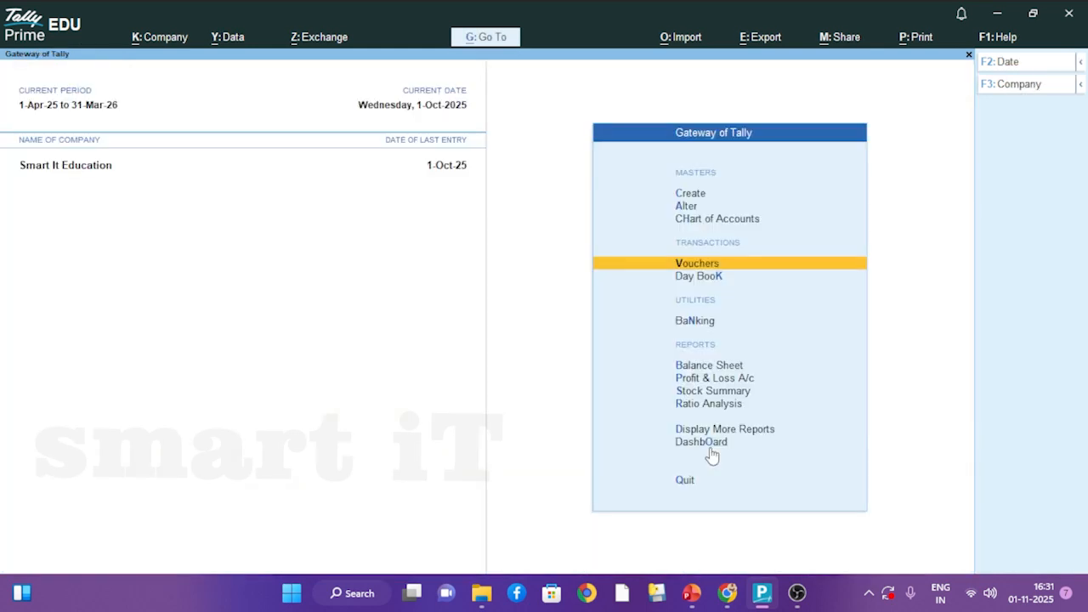
Step: Create a new cost centre master named Branch Office under Primary
key("Up")
key("Up")
key("Up")
key("Return")
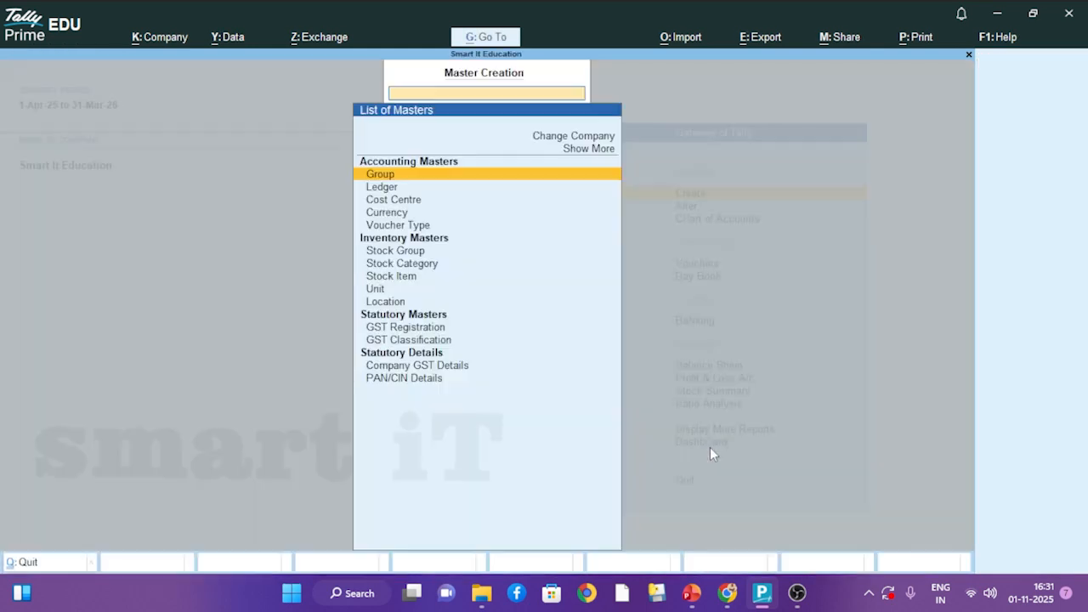
key("Down")
key("Down")
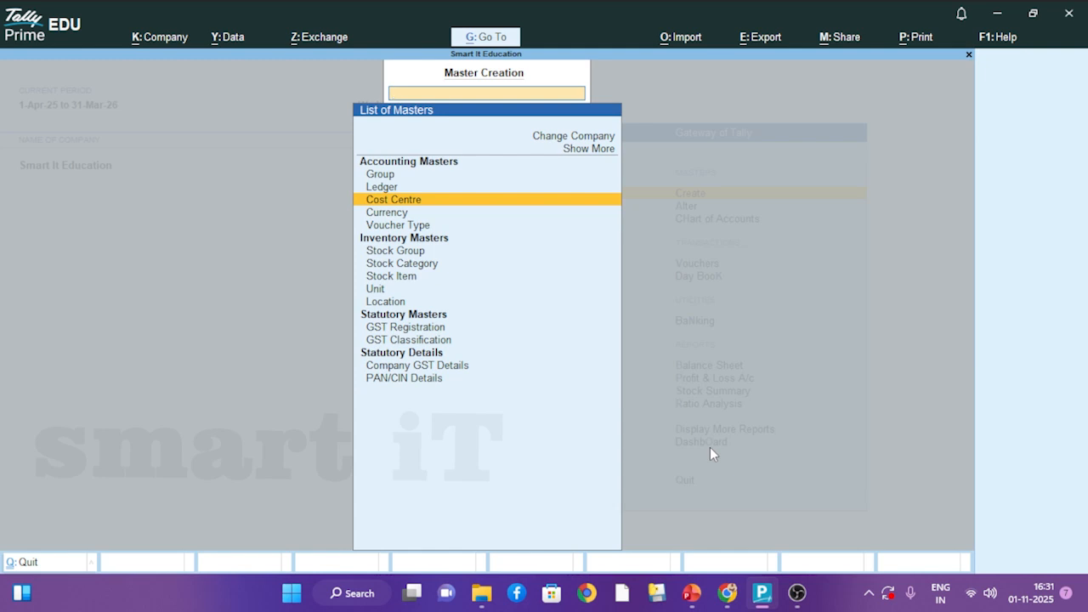
key("Return")
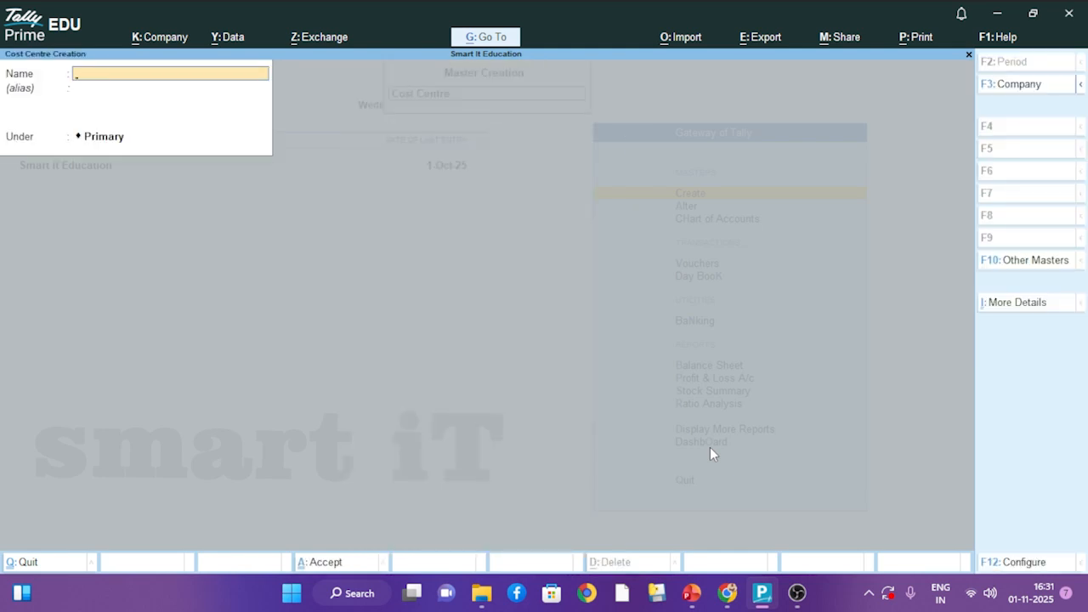
type("Branch office")
key("Return")
key("Return")
key("Return")
key("Return")
Step: Create another cost centre named Factory 1 under Primary
type("Factory 1")
key("Return")
key("Return")
key("Return")
key("Return")
Step: Create the cost centre Factory 2 under Primary and return to the Gateway of Tally
type("Factory 2")
key("ctrl+a")
key("Escape")
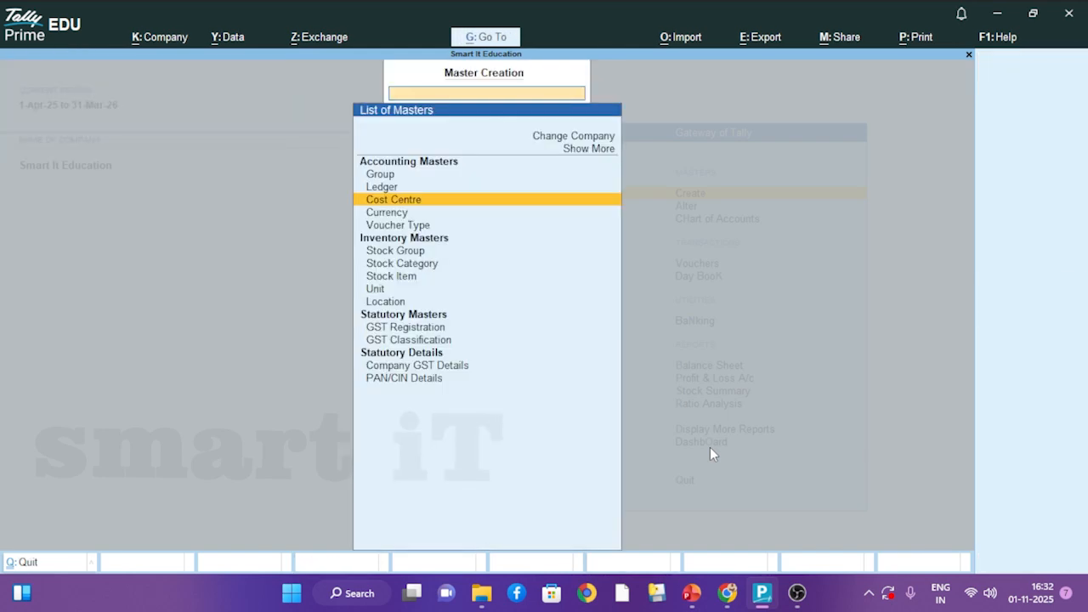
key("Escape")
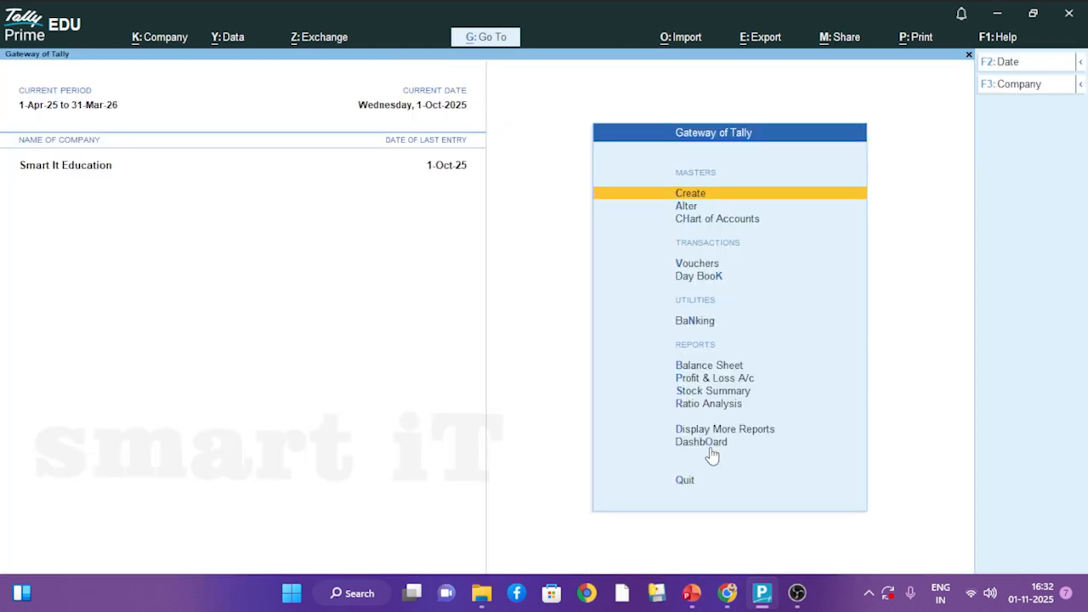
Step: Start another payment voucher and create the ledger Telephone Exp under Indirect Expenses from its debit line
key("v")
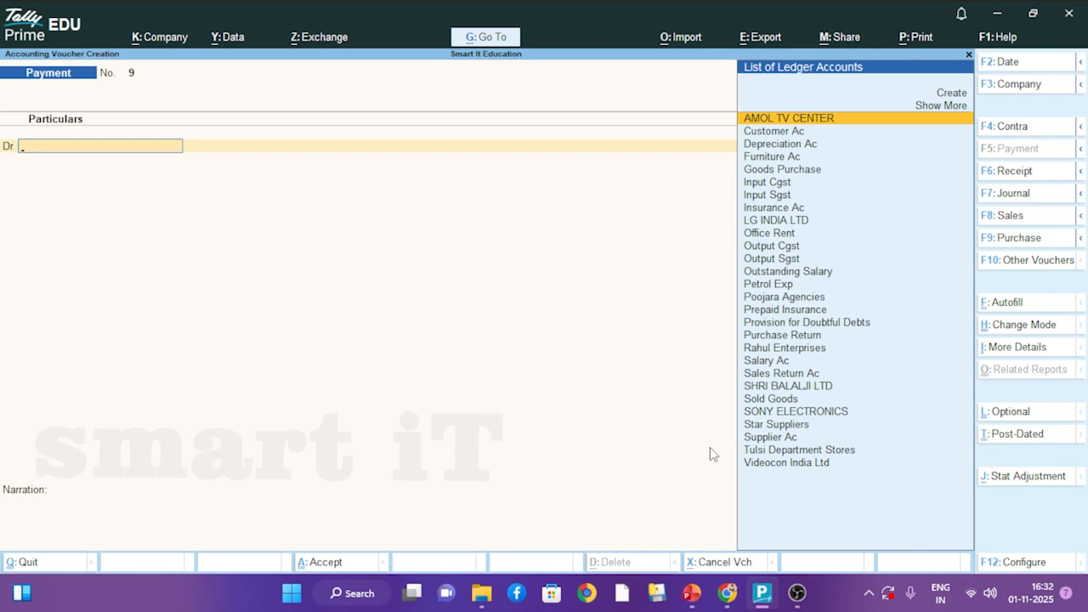
key("alt+c")
type("T")
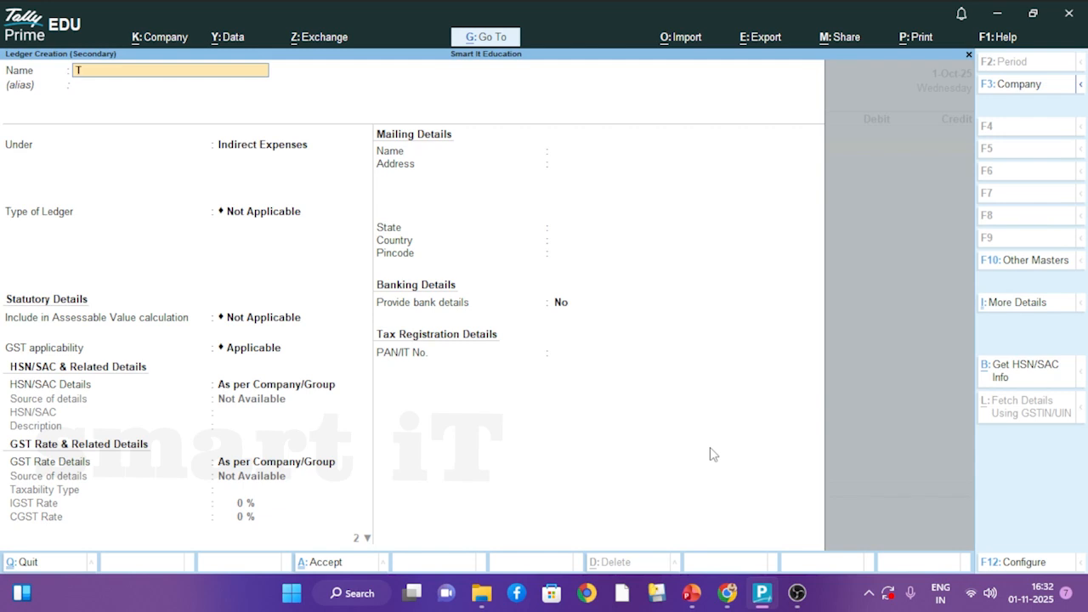
type("elephone Exp")
key("Return")
key("Return")
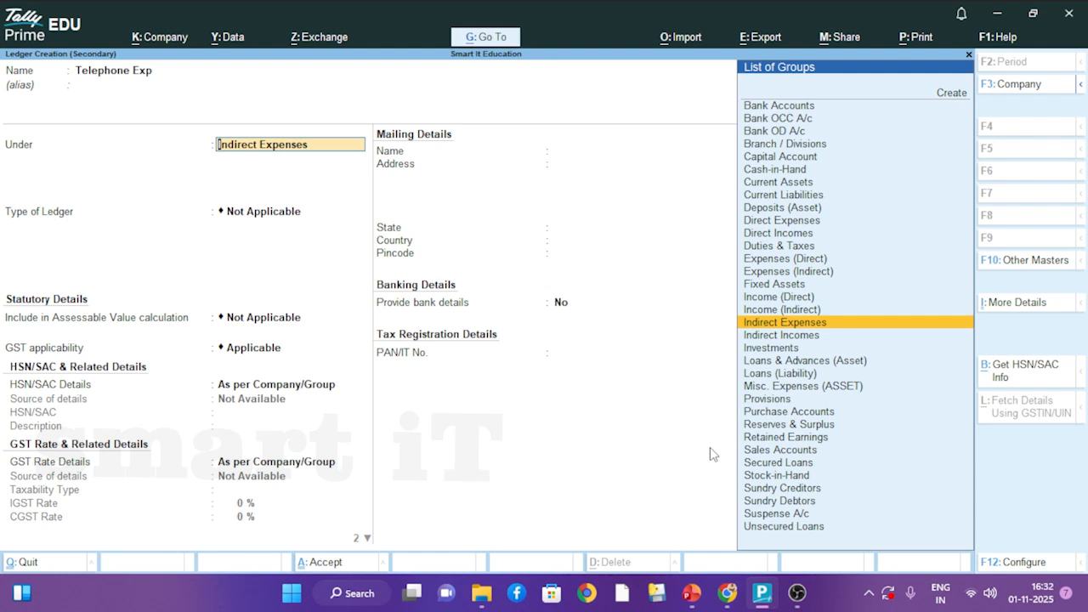
key("ctrl")
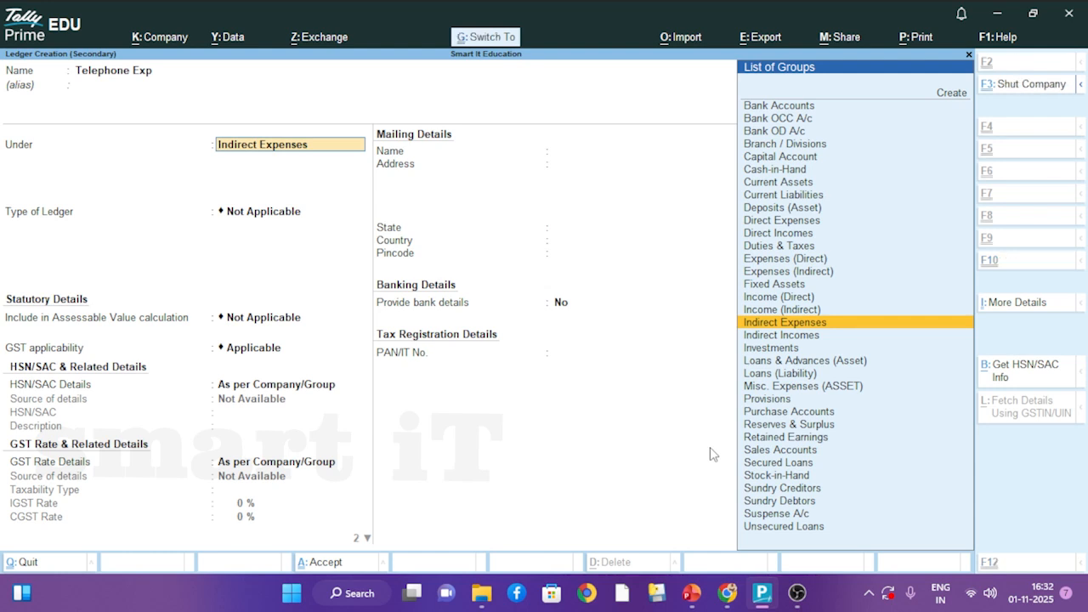
key("ctrl+a")
Step: Debit Telephone Exp with 300 and allocate the whole amount to the cost centre Factory 2
type("300")
key("Return")
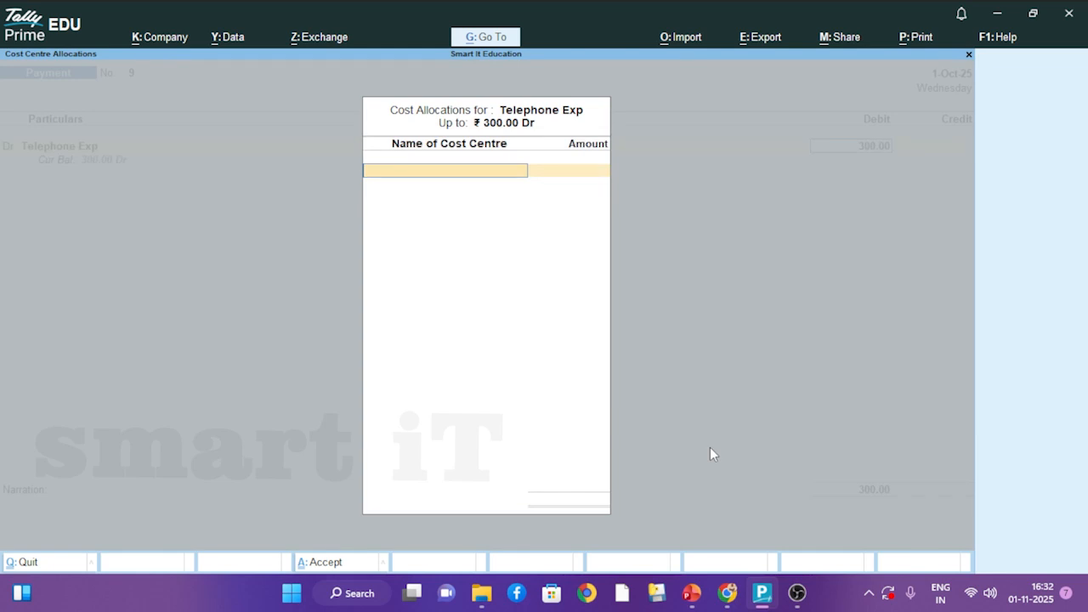
type("Fa")
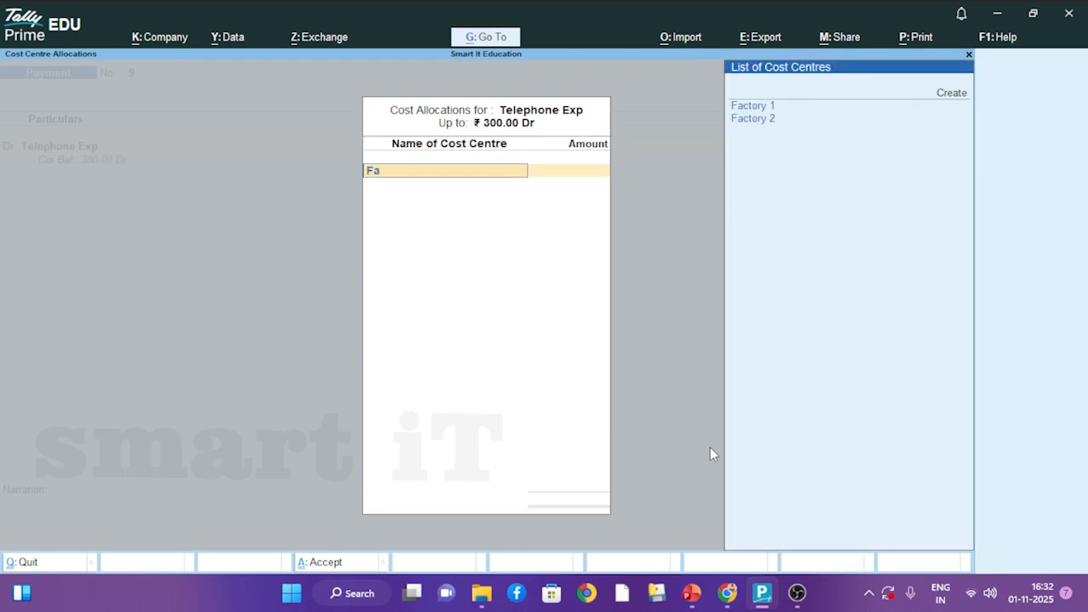
key("Down")
key("Down")
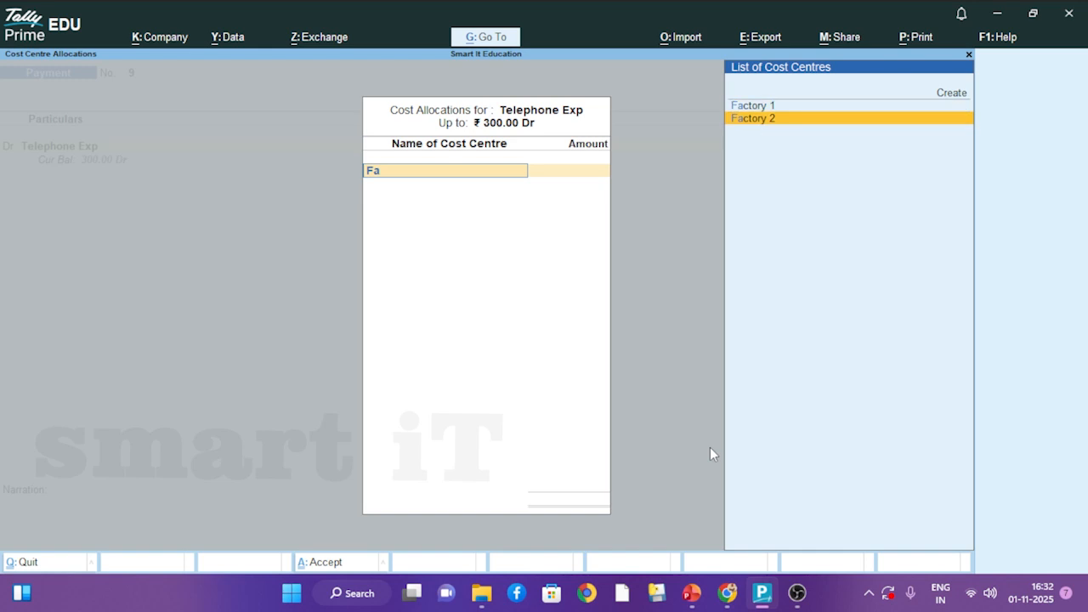
key("Return")
key("Return")
key("Return")
key("Return")
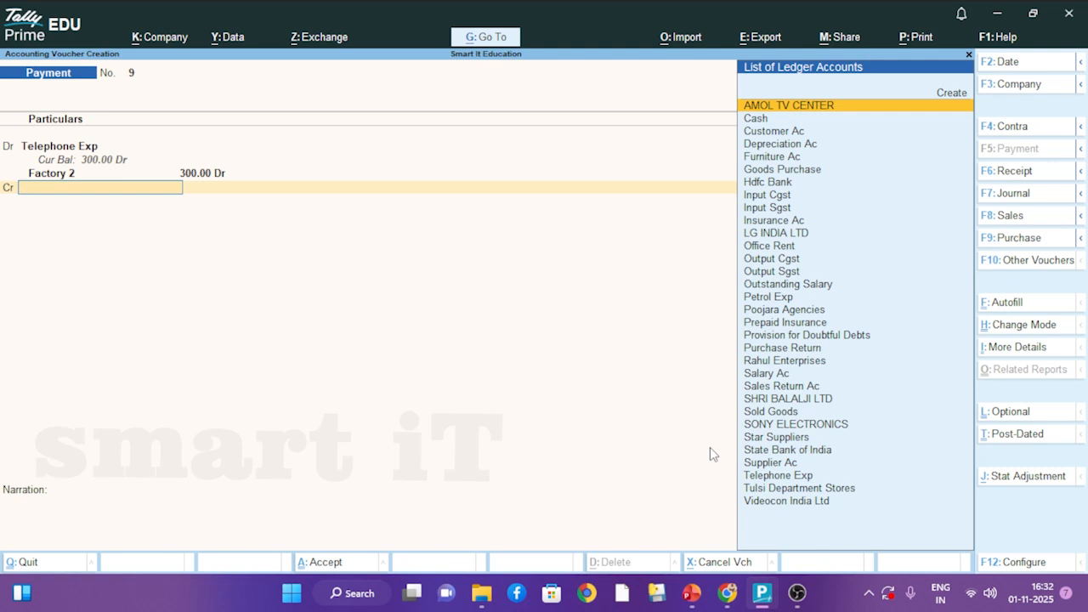
Step: Select State Bank of India as the credit ledger of the telephone expense payment
type("De")
key("BackSpace")
key("BackSpace")
key("BackSpace")
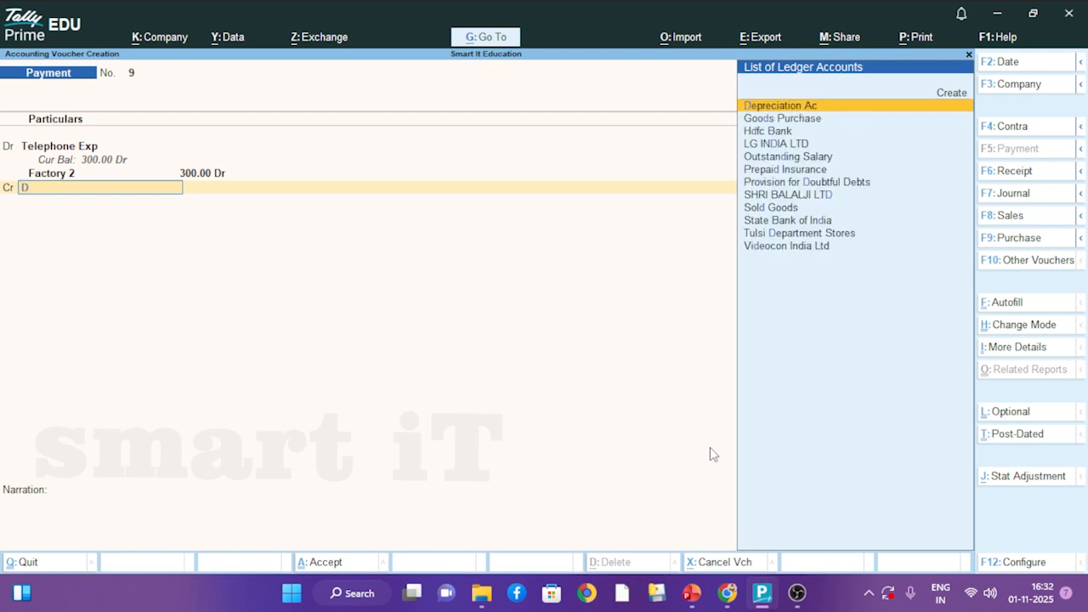
key("Return")
type("Ba")
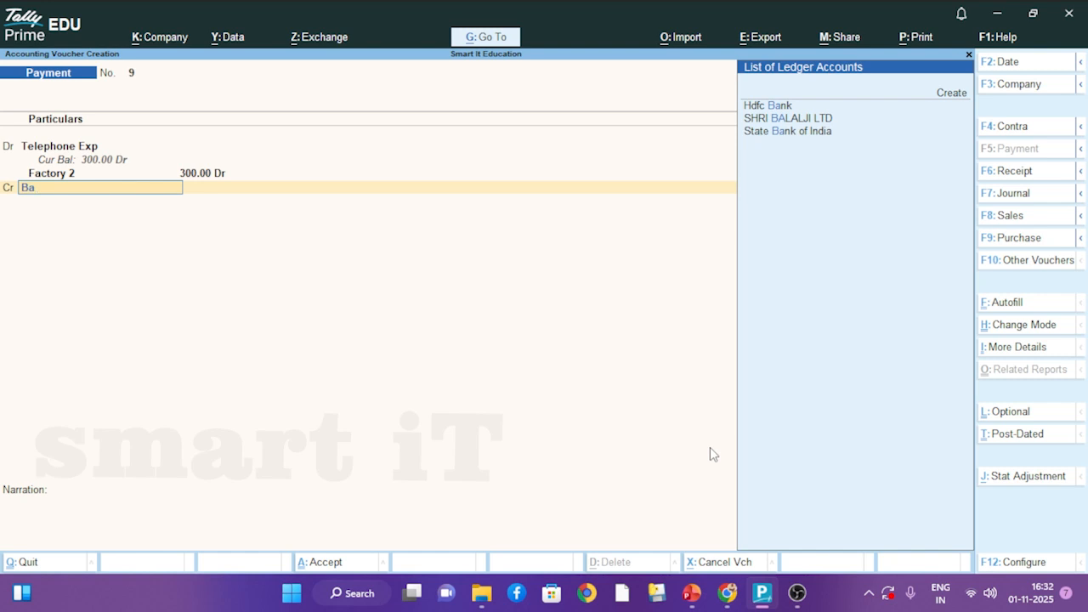
key("Down")
key("Down")
key("Return")
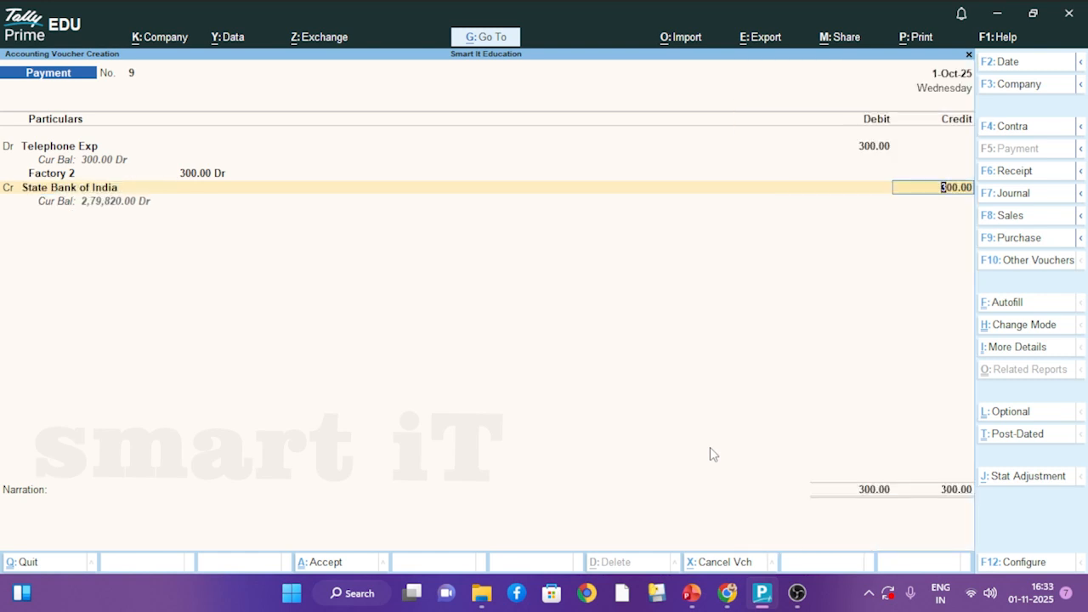
Step: Credit the bank with 300 and complete its bank allocation as a cheque, entering the instrument number
key("Return")
key("Return")
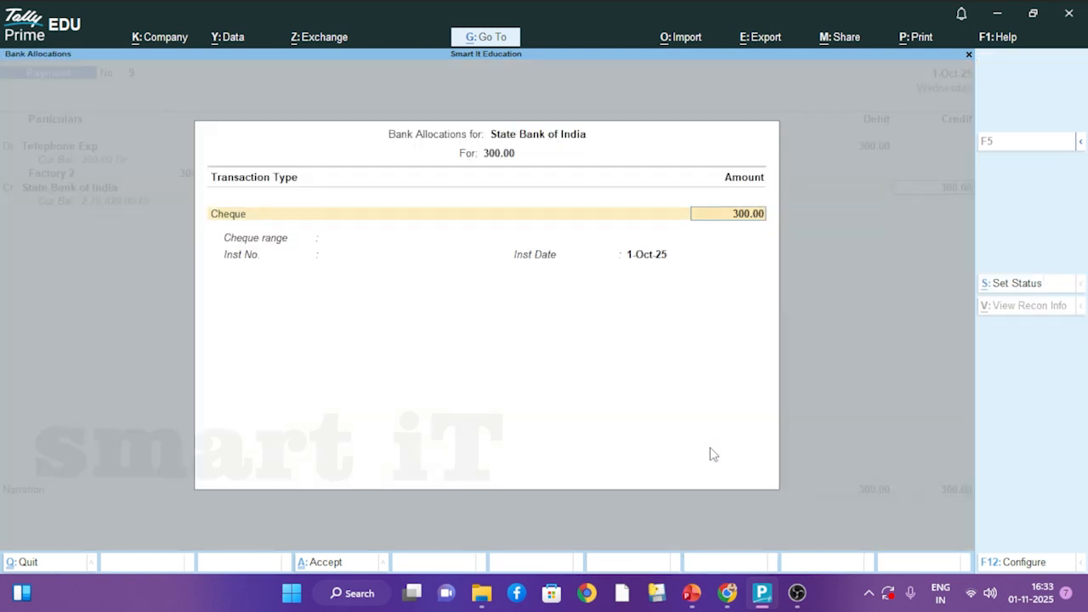
key("Return")
type("222716")
key("Return")
key("Return")
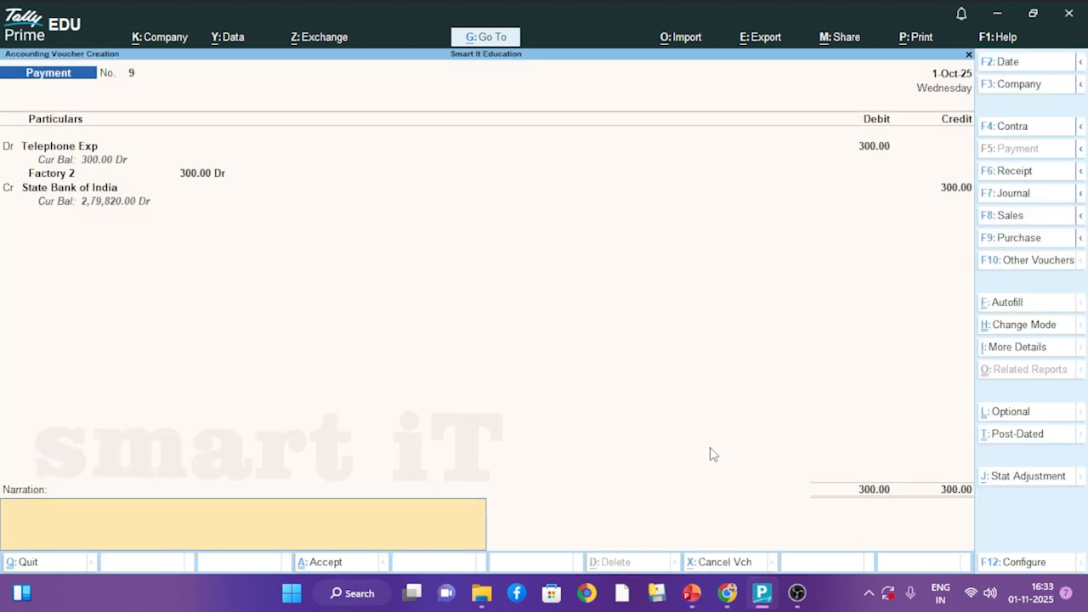
Step: Add the narration "being cheque paid to telephone exp", save the payment voucher and return to the Gateway of Tally
type("being cheque paid to teleph")
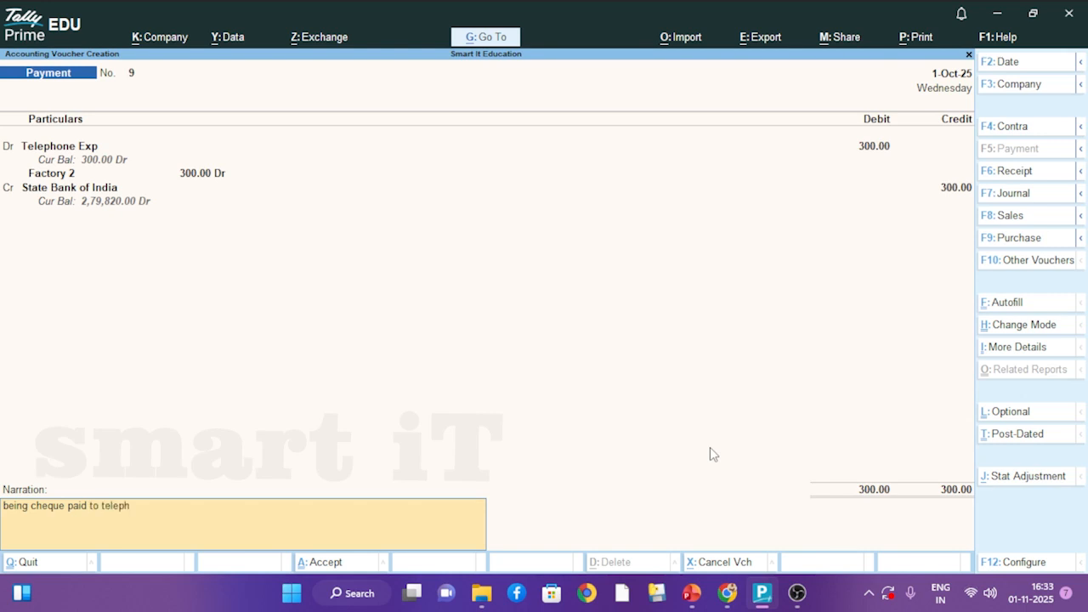
type("one exp")
key("Return")
key("Return")
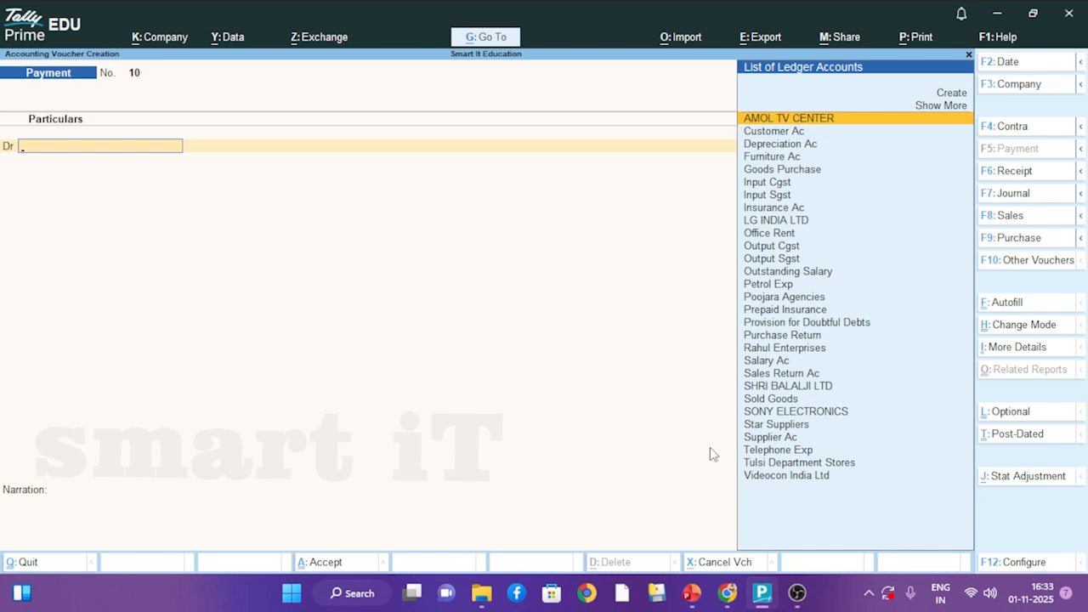
key("Escape")
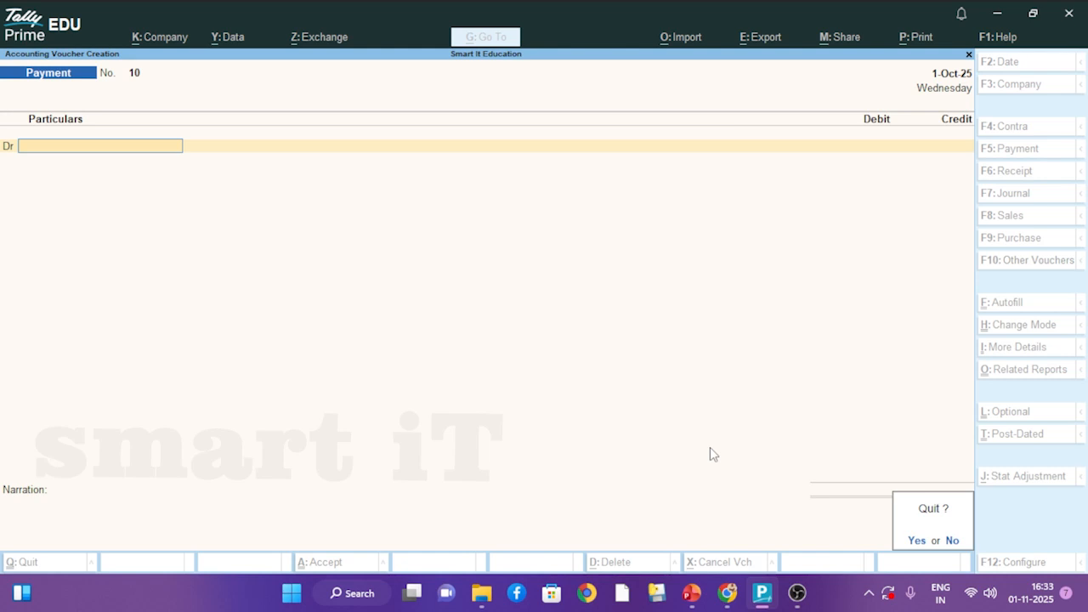
key("y")
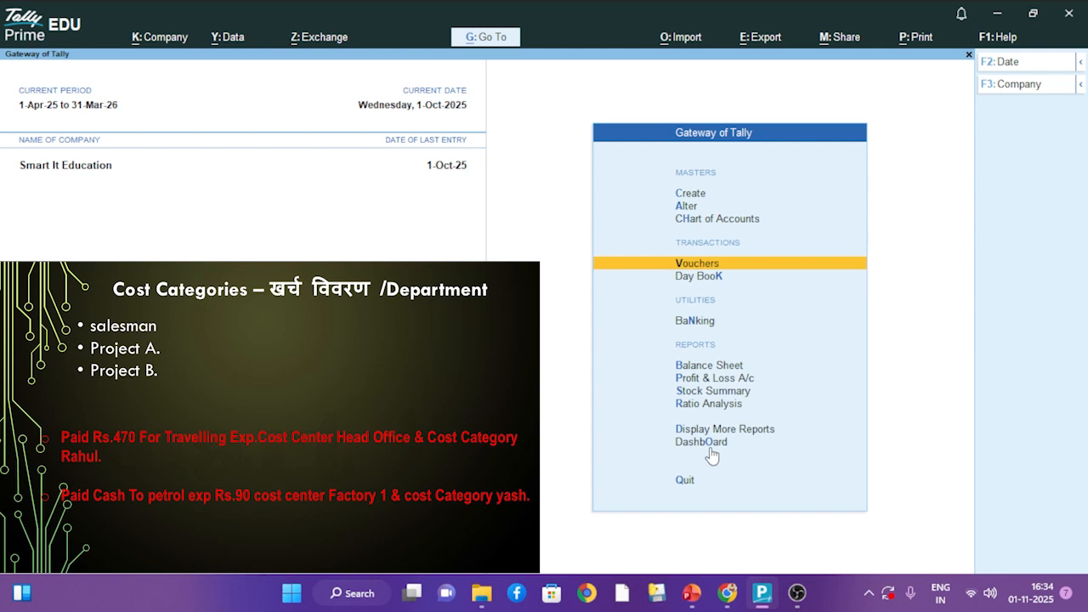
Step: Open master creation and expand the list of masters to include the additional master types
key("Up")
key("Up")
key("Up")
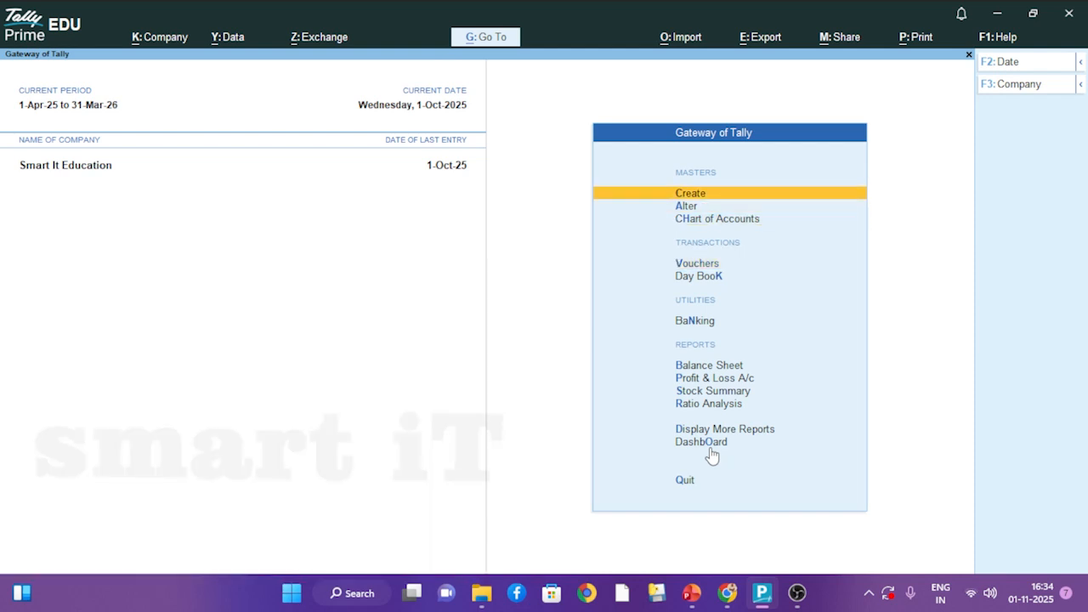
key("Return")
key("Up")
key("Up")
key("Up")
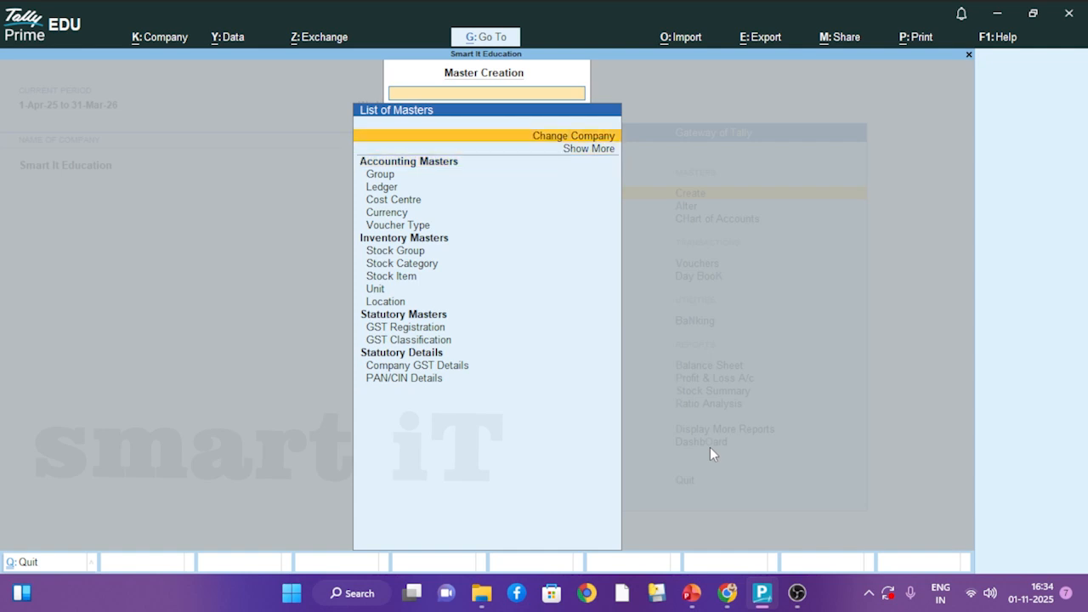
key("Down")
key("Return")
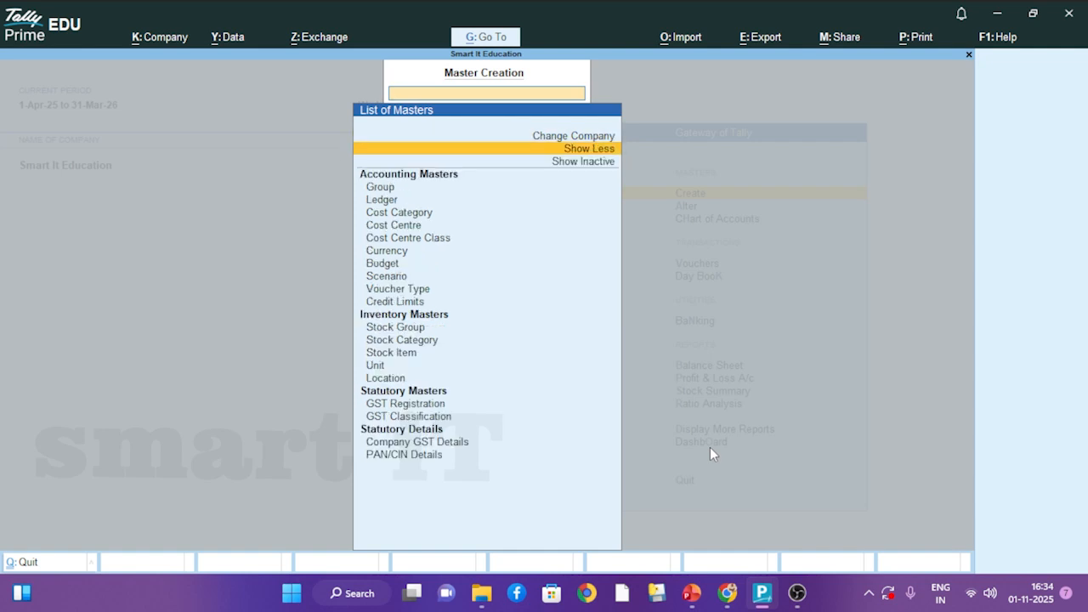
Step: Create the cost category Salesman with Allocate Revenue Items set to Yes and Allocate Non-revenue items set to No
key("Down")
key("Down")
key("Down")
key("Down")
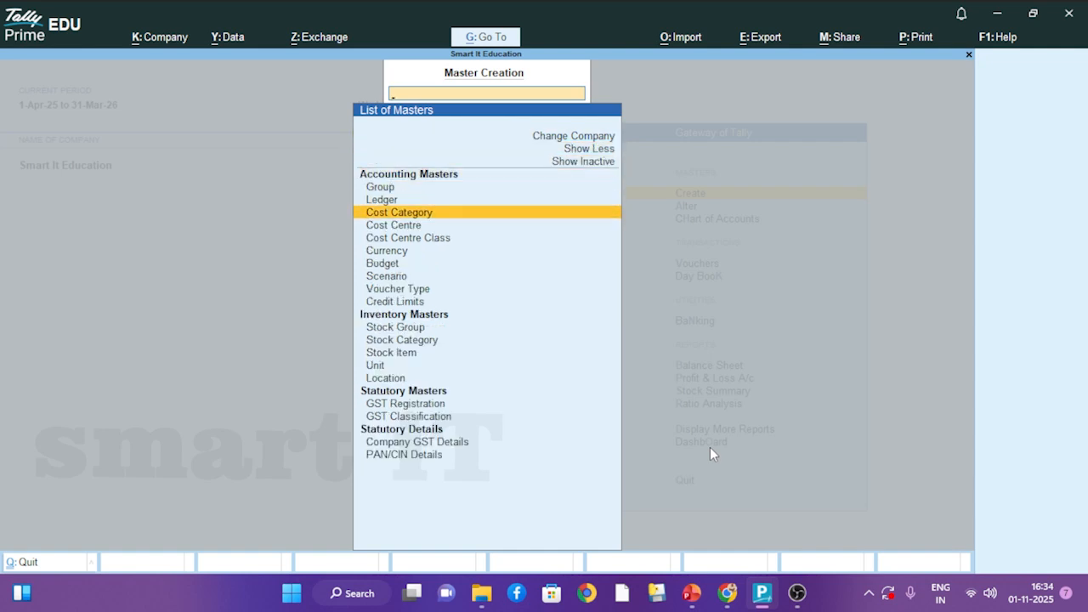
key("Return")
key("c")
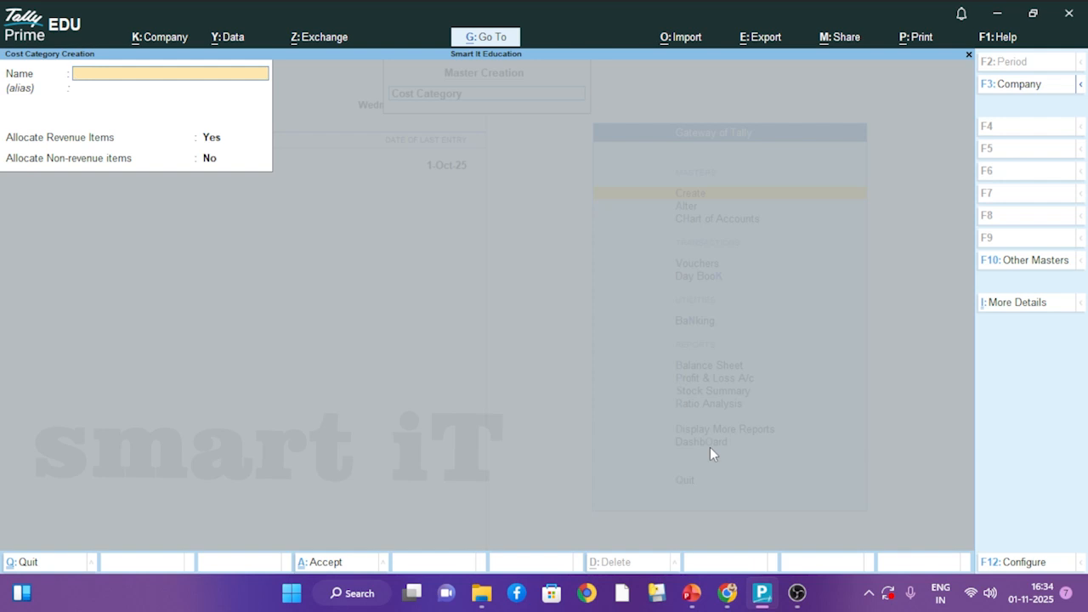
type("Salesman")
key("Return")
key("Return")
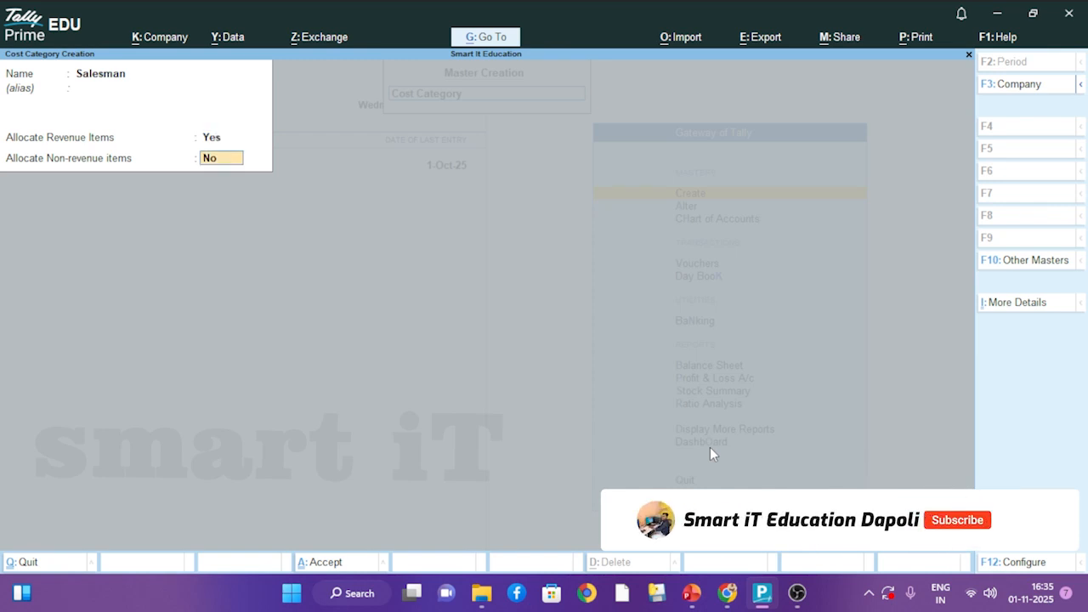
key("Return")
key("Return")
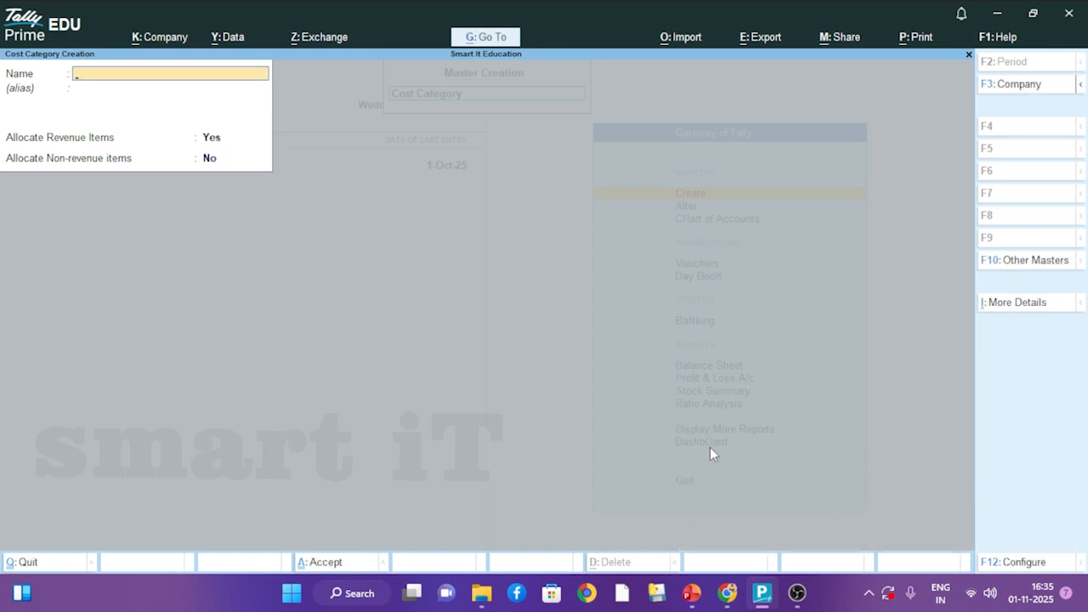
key("Escape")
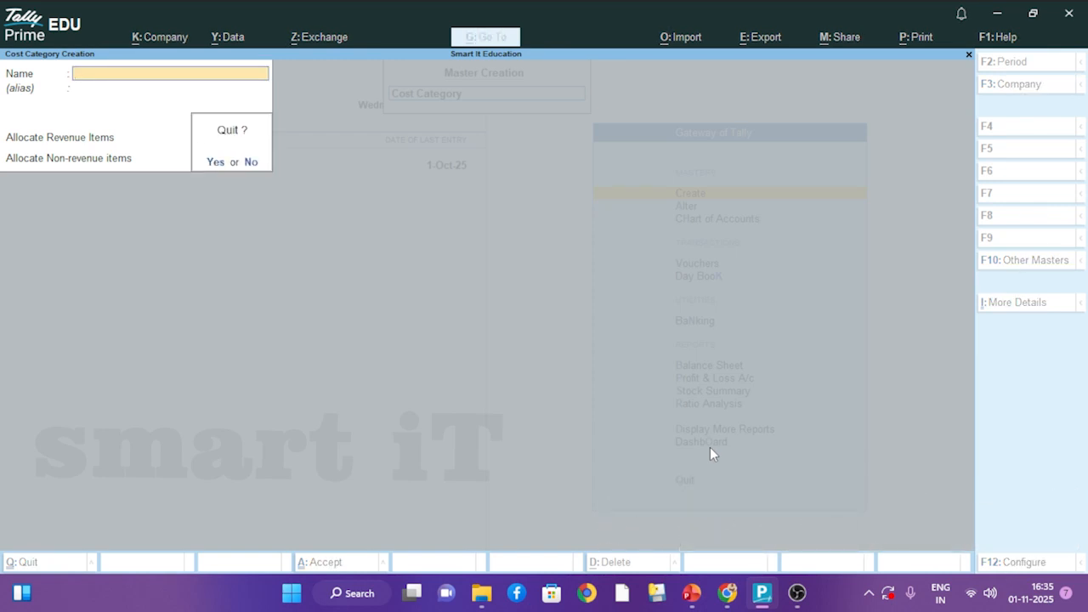
key("y")
Step: Create two cost centres in the Salesman category with the salesmen's first names, and return to the Gateway of Tally
key("Down")
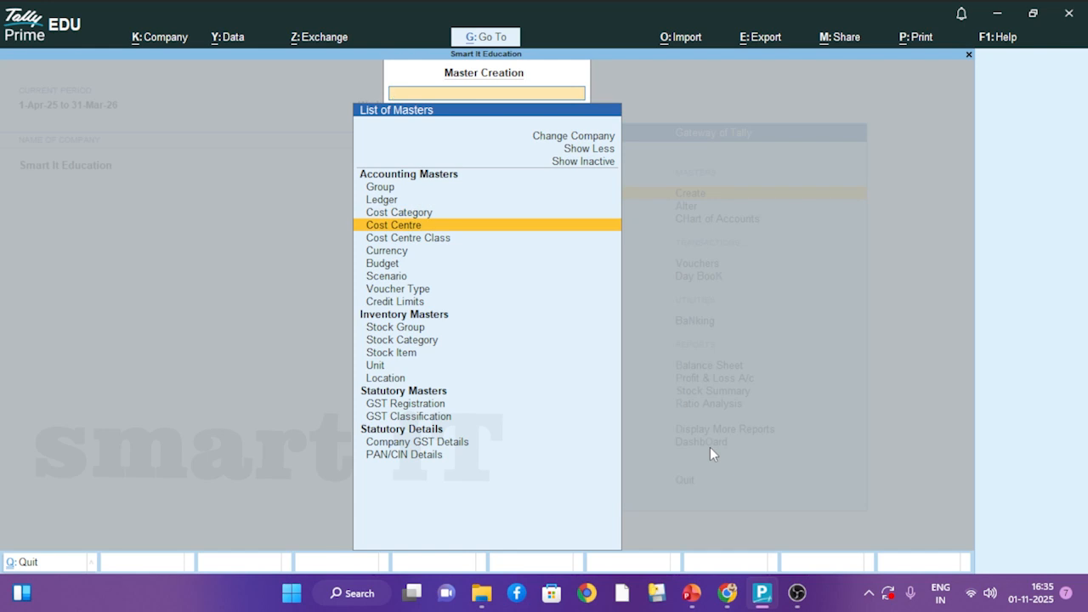
key("Return")
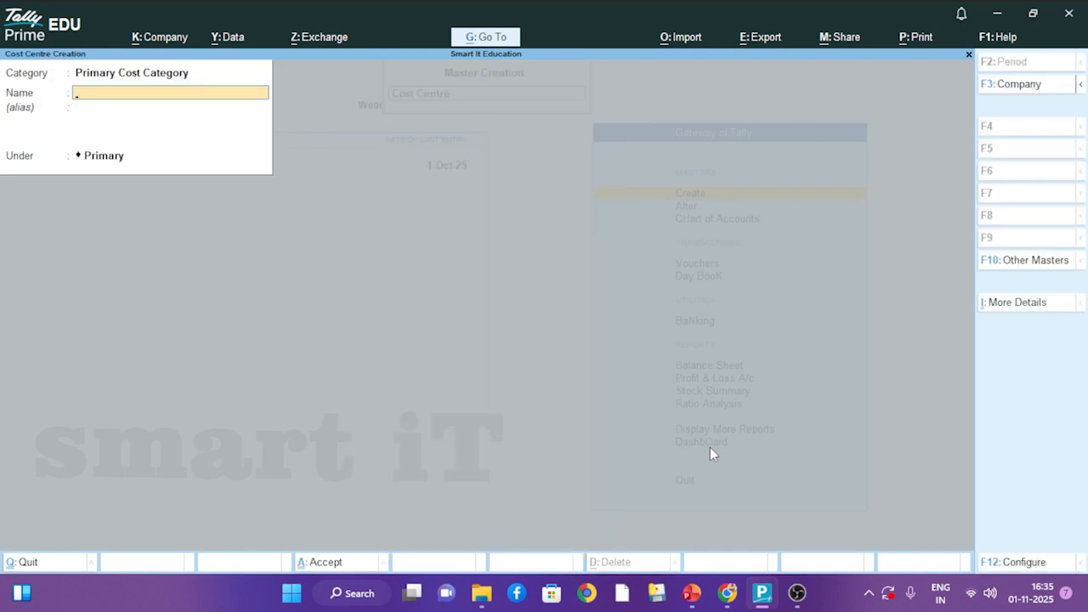
key("BackSpace")
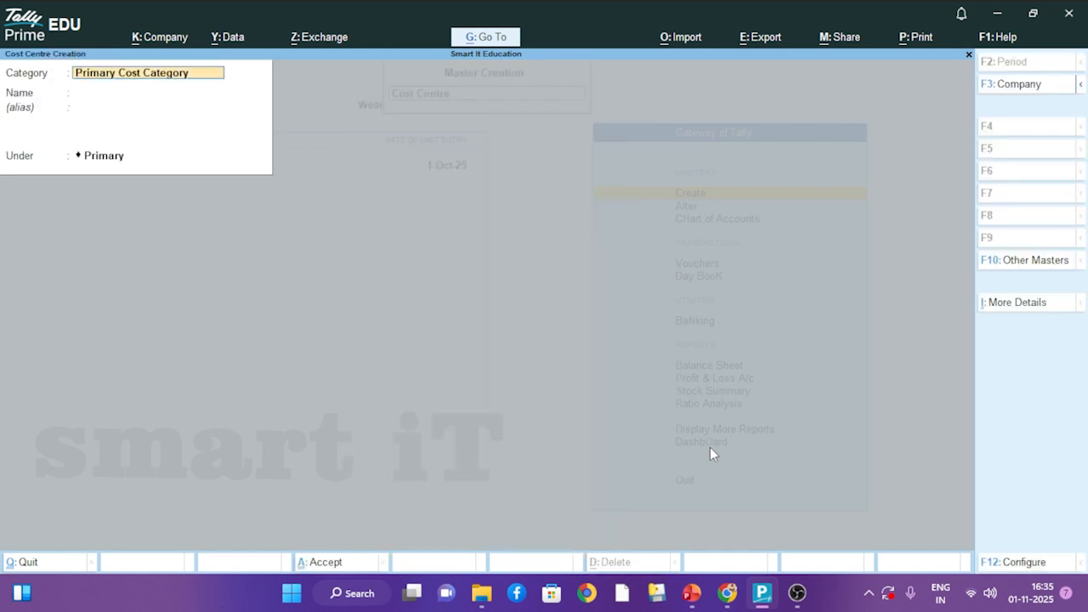
type("Sa")
key("Return")
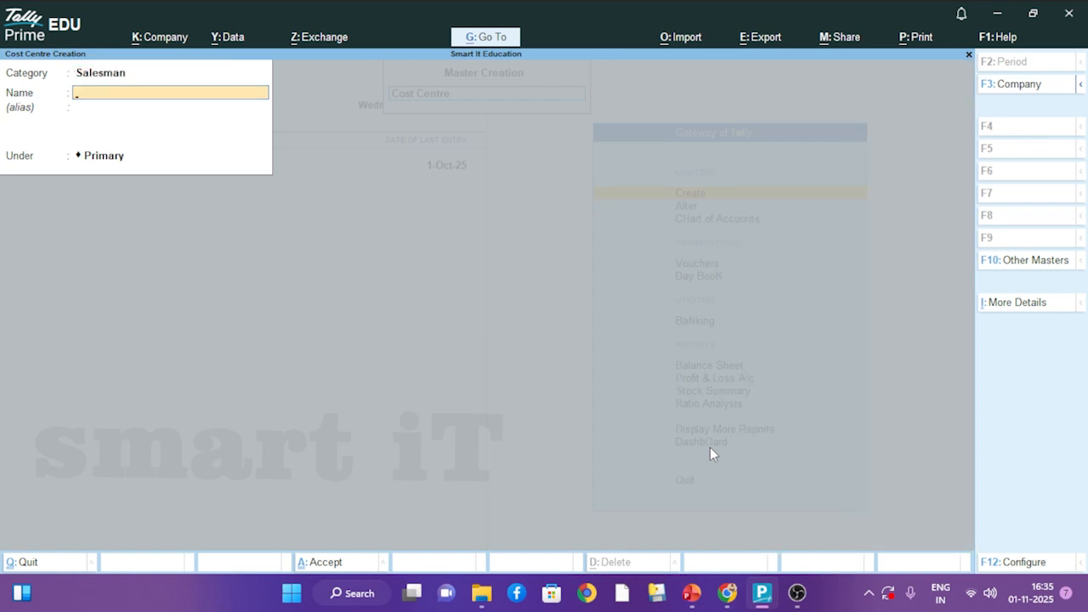
type("Rahul")
key("ctrl+BackSpace")
type("Yash")
key("ctrl+BackSpace")
key("Escape")
key("y")
key("Escape")
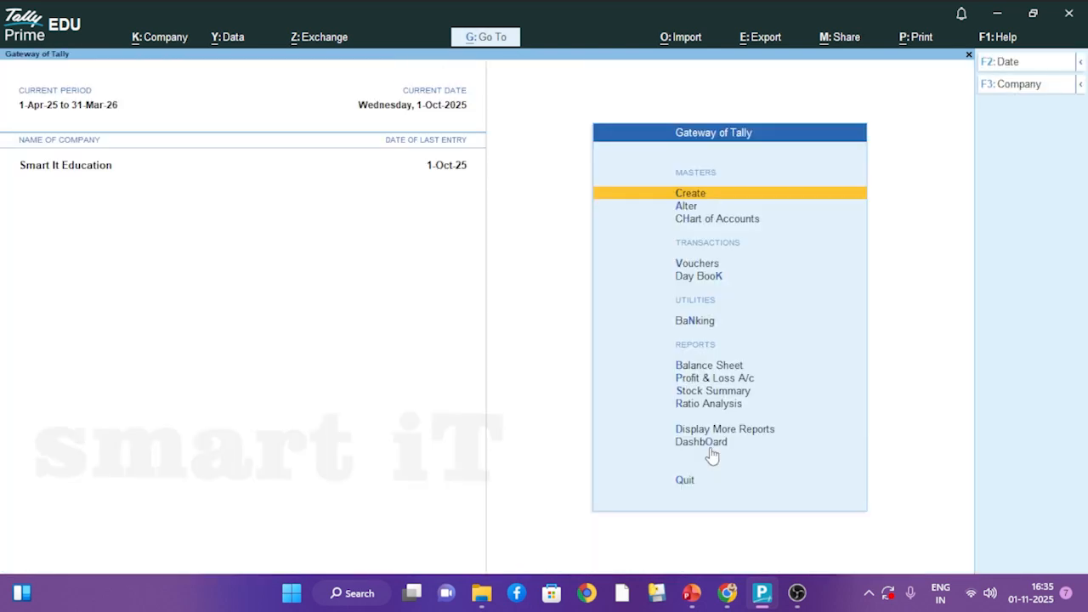
Step: Start a new payment voucher and create the ledger Travelling Exp under Indirect Expenses from its debit line
key("v")
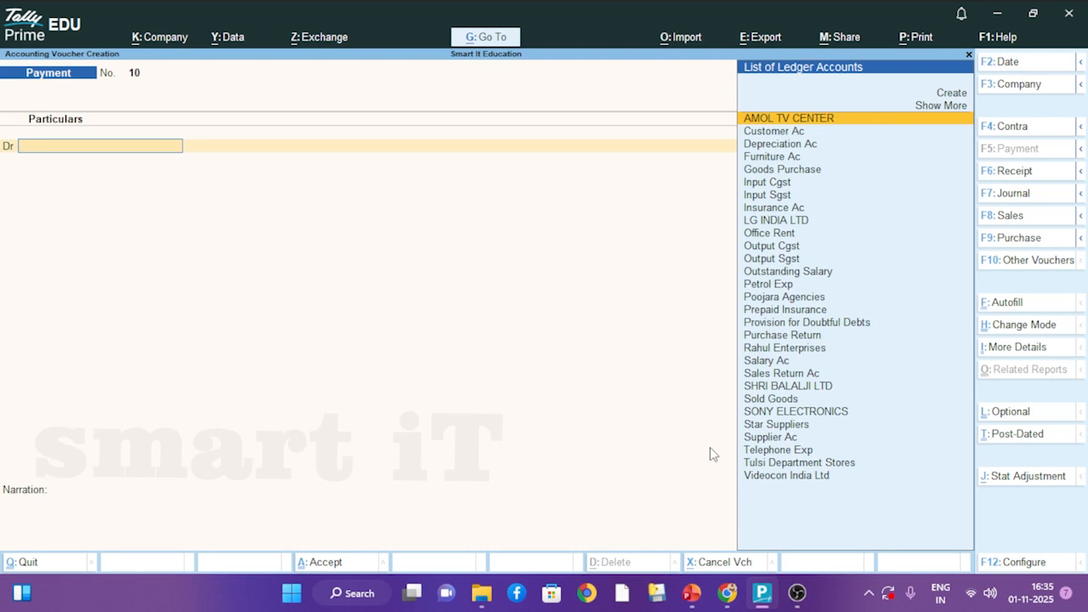
type("Tr")
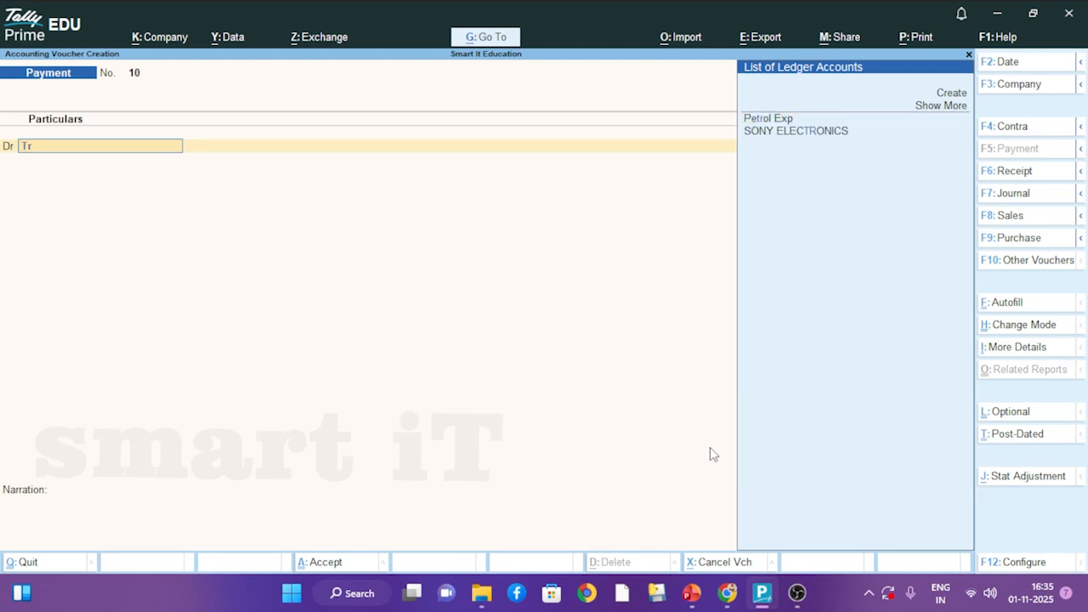
key("alt+c")
type("Travelling Exp")
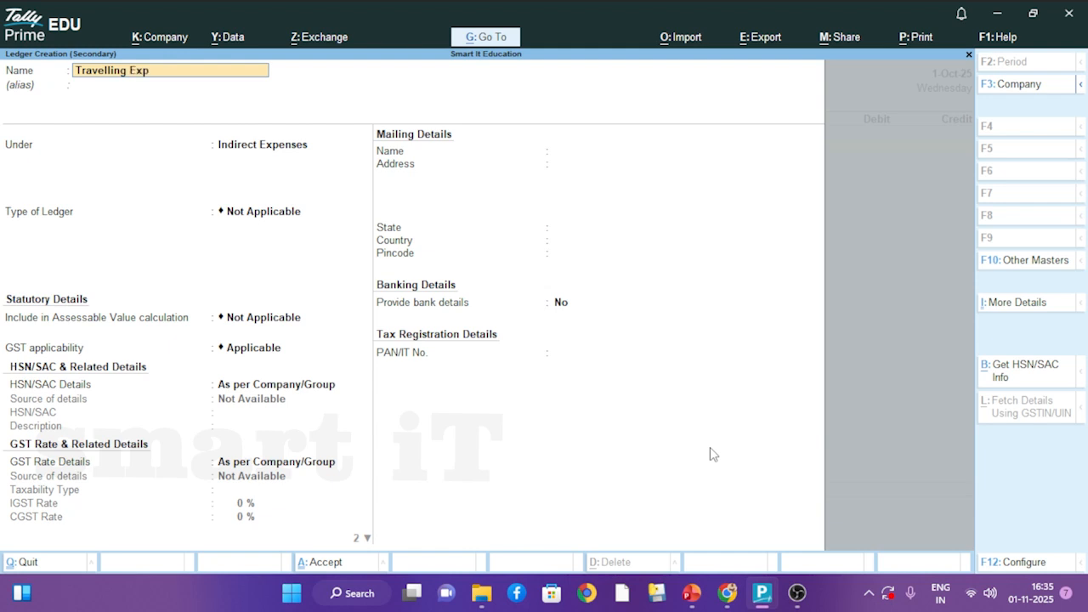
key("Return")
key("Return")
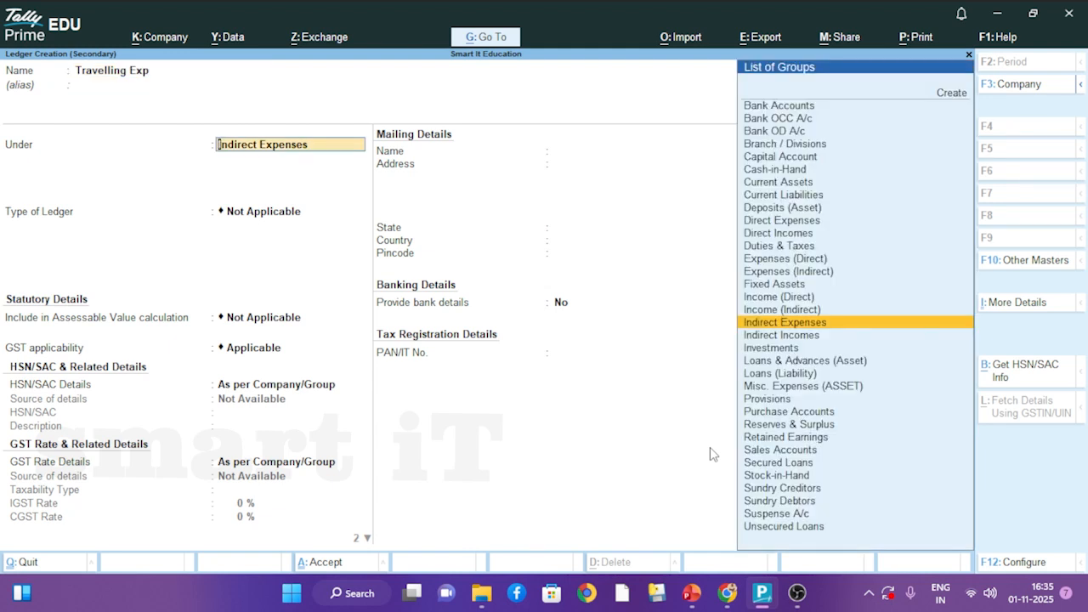
key("ctrl+a")
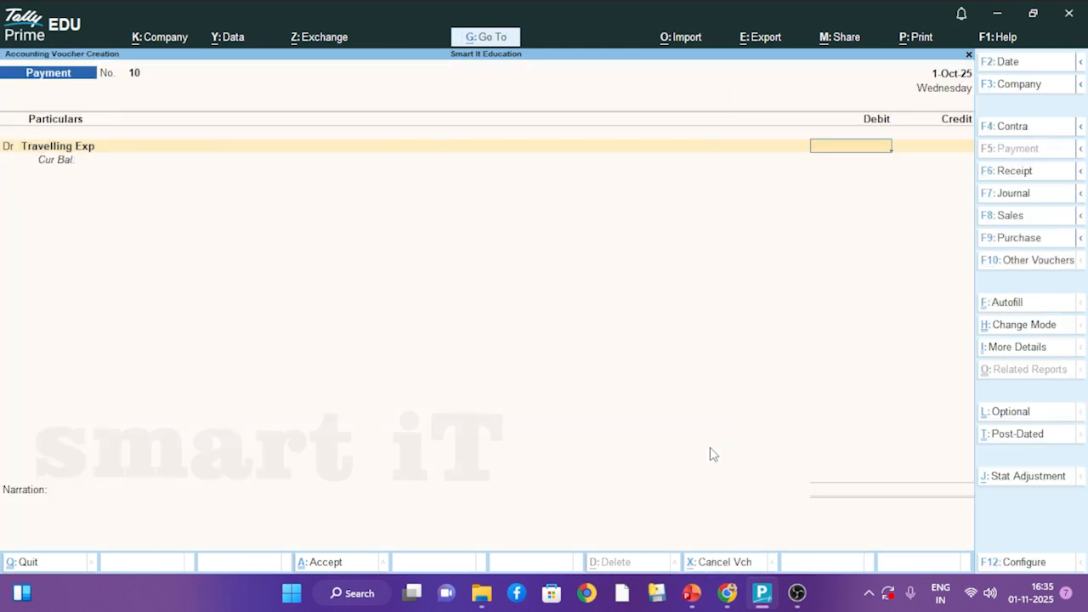
Step: Debit Travelling Exp with 470 and allocate 470 to the cost centre Head Office under Primary Cost Category
type("470")
key("Return")
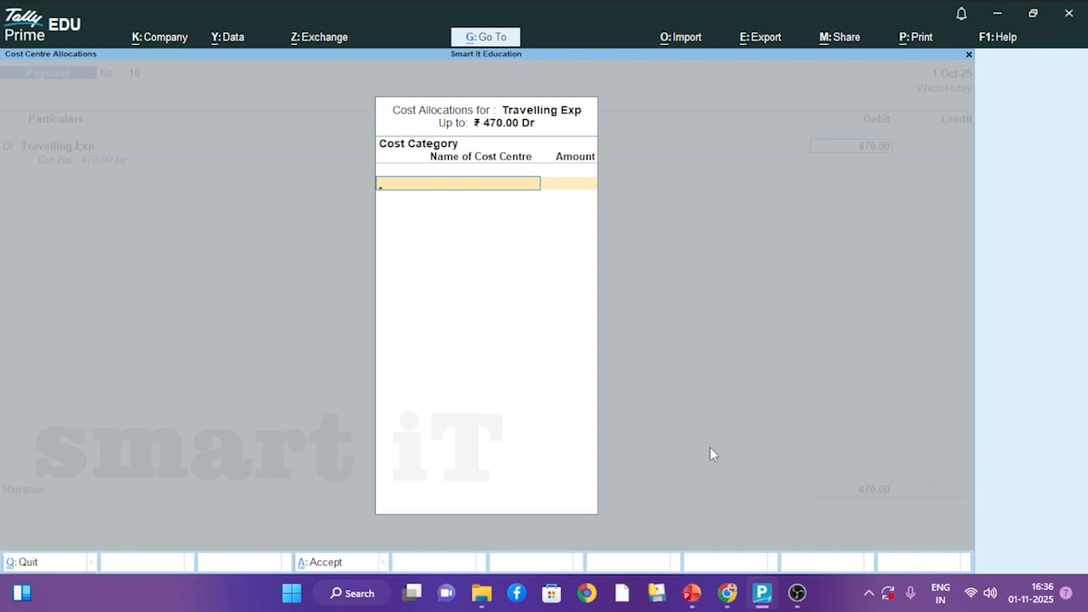
type("P")
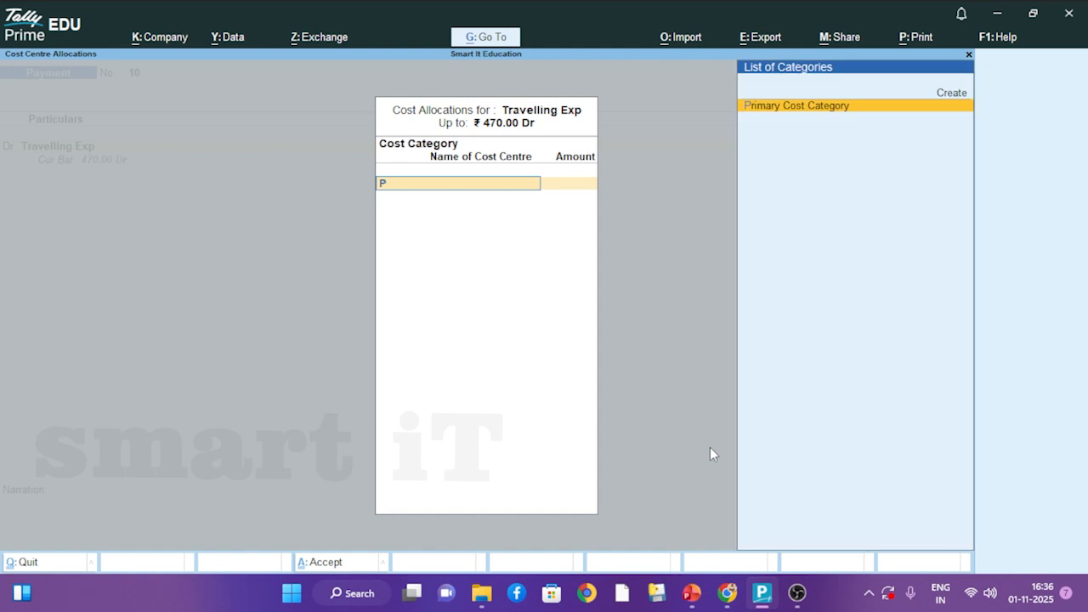
key("Return")
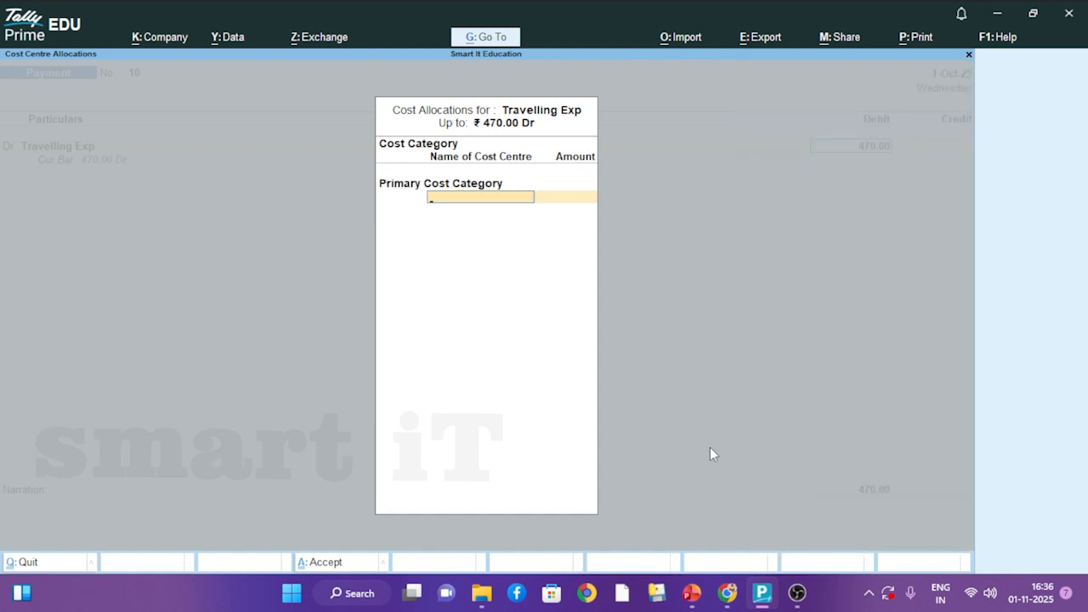
type("H")
key("Return")
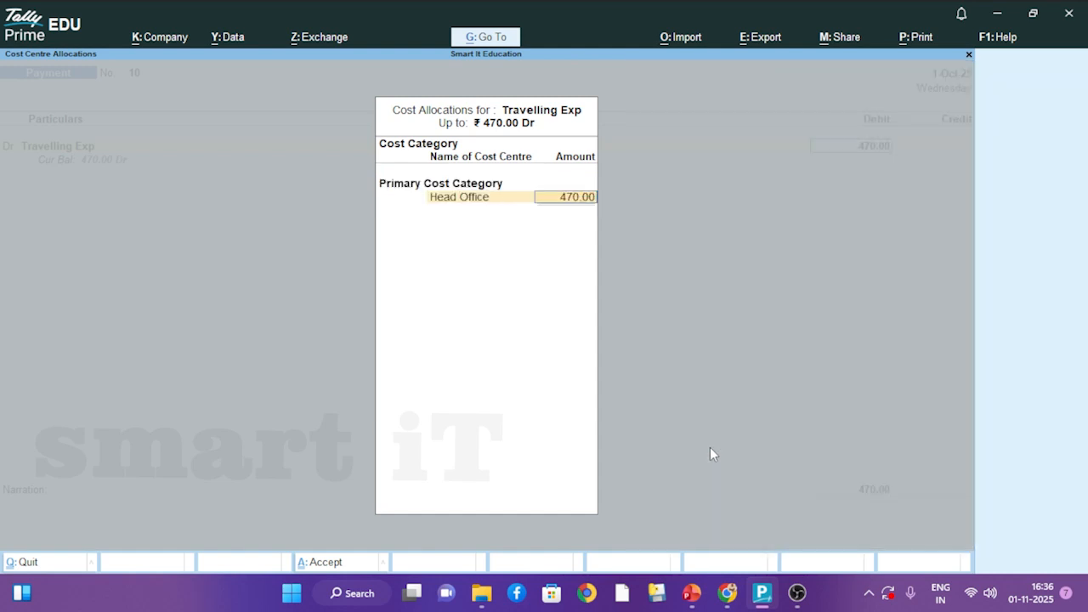
Step: Allocate the 470 Travelling Exp to the first salesman's cost centre under Salesman, and accept the GST details as per Masters/Company
key("Return")
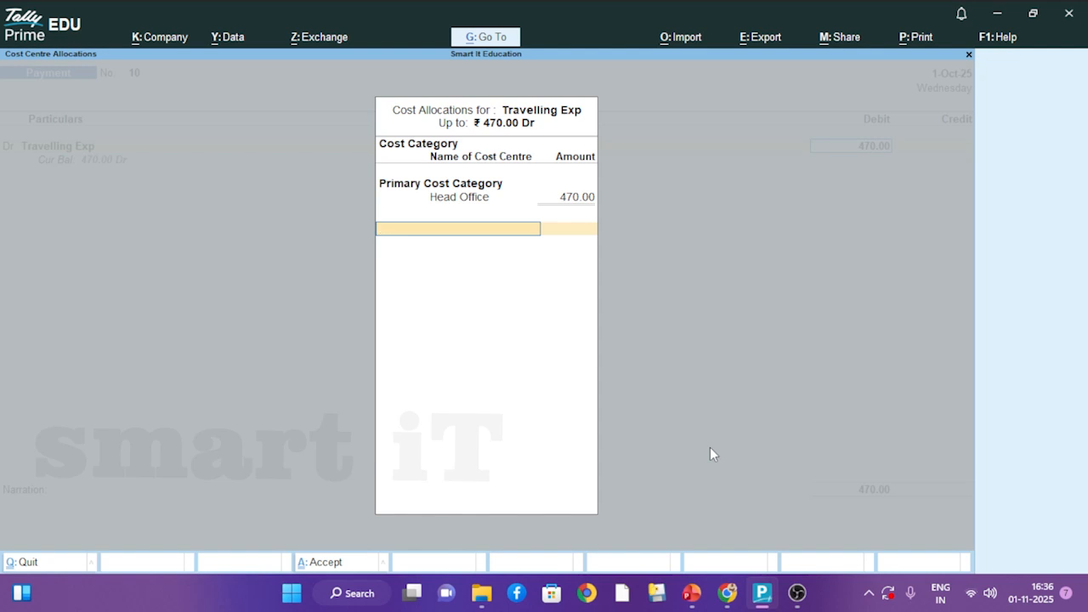
type("Sal")
key("Return")
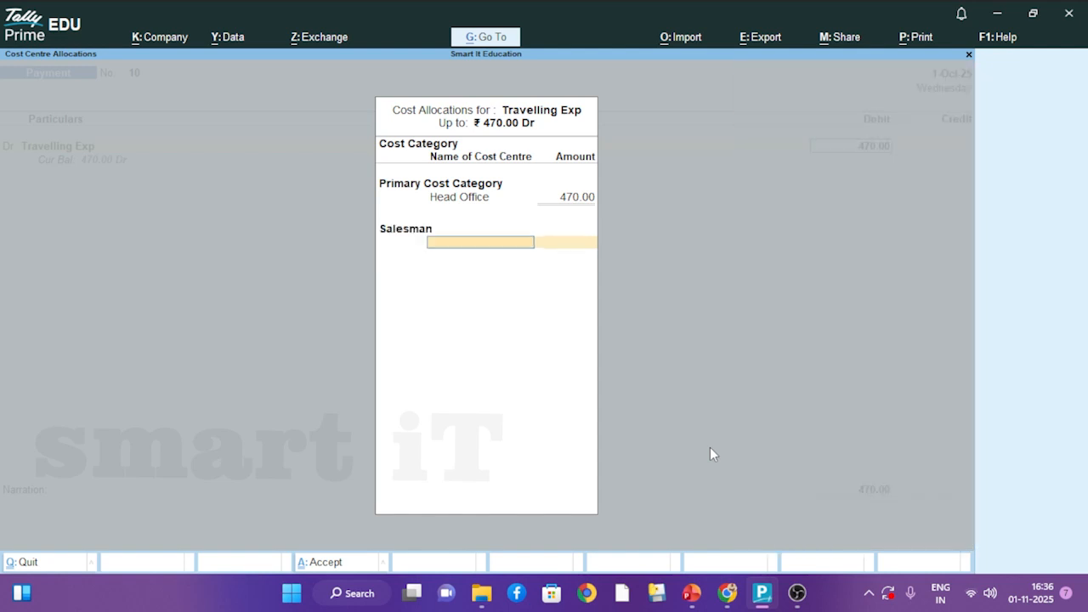
type("Rahu")
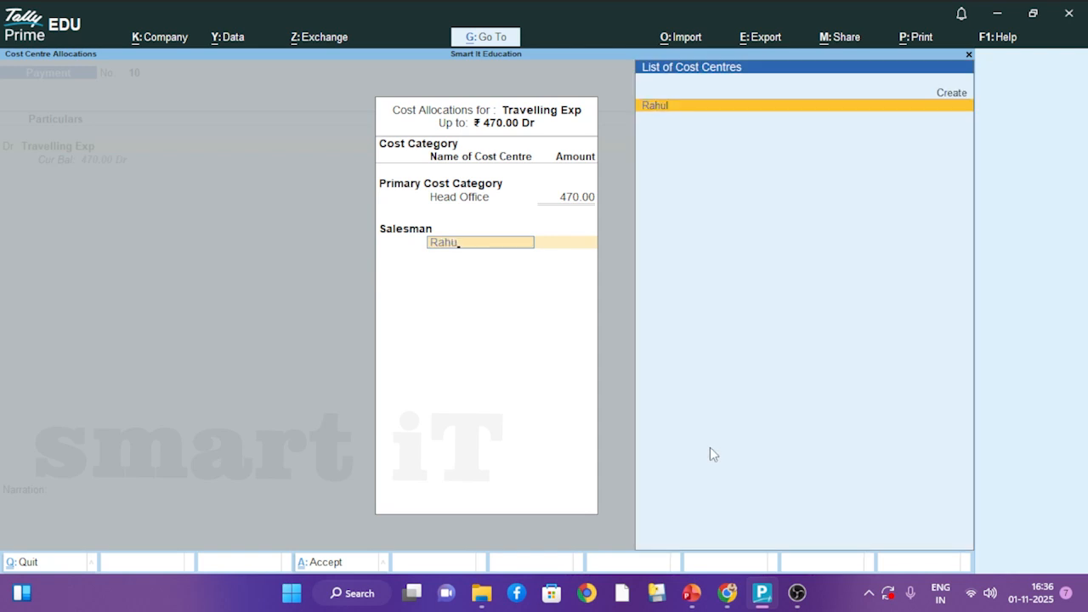
key("Return")
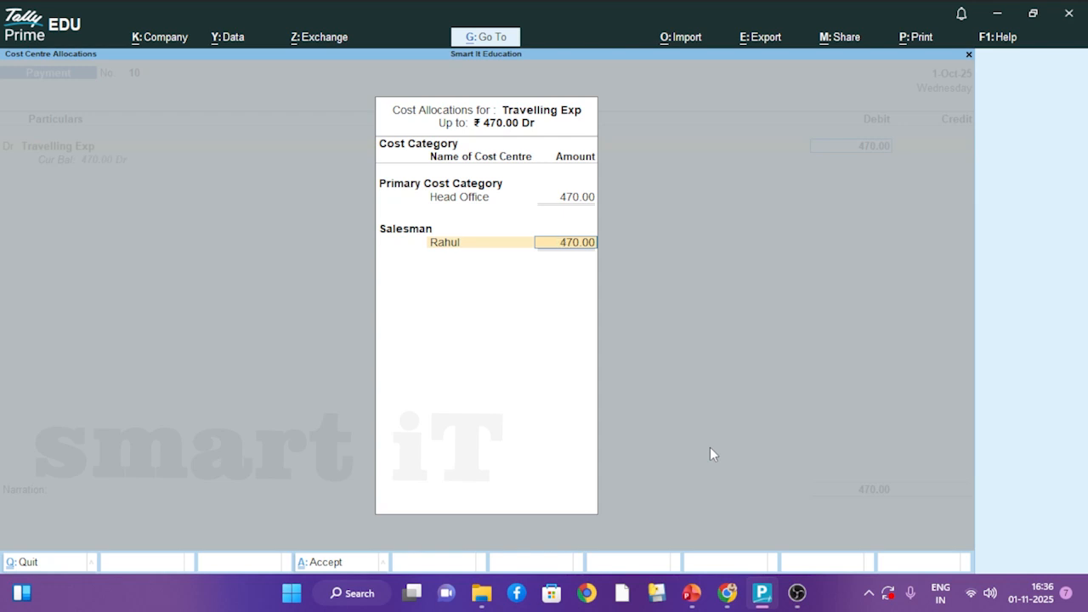
key("Return")
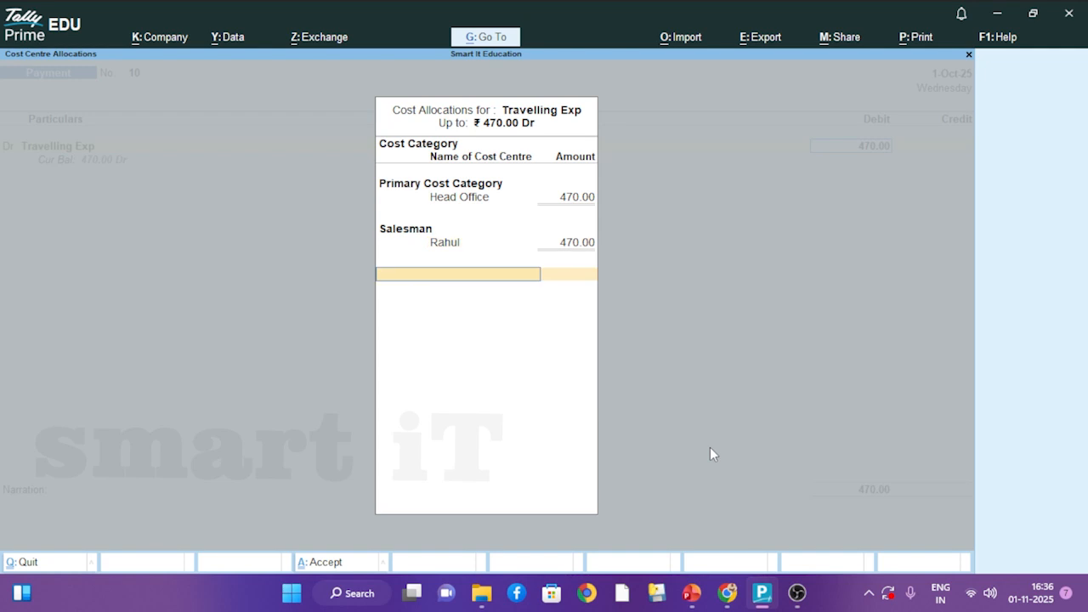
key("Return")
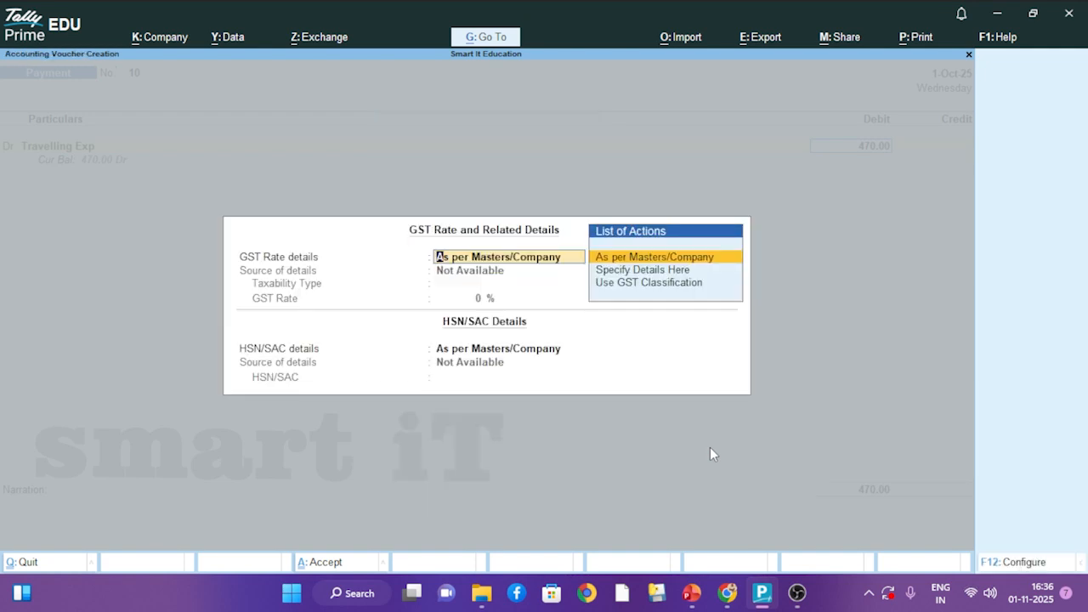
key("ctrl")
key("ctrl+a")
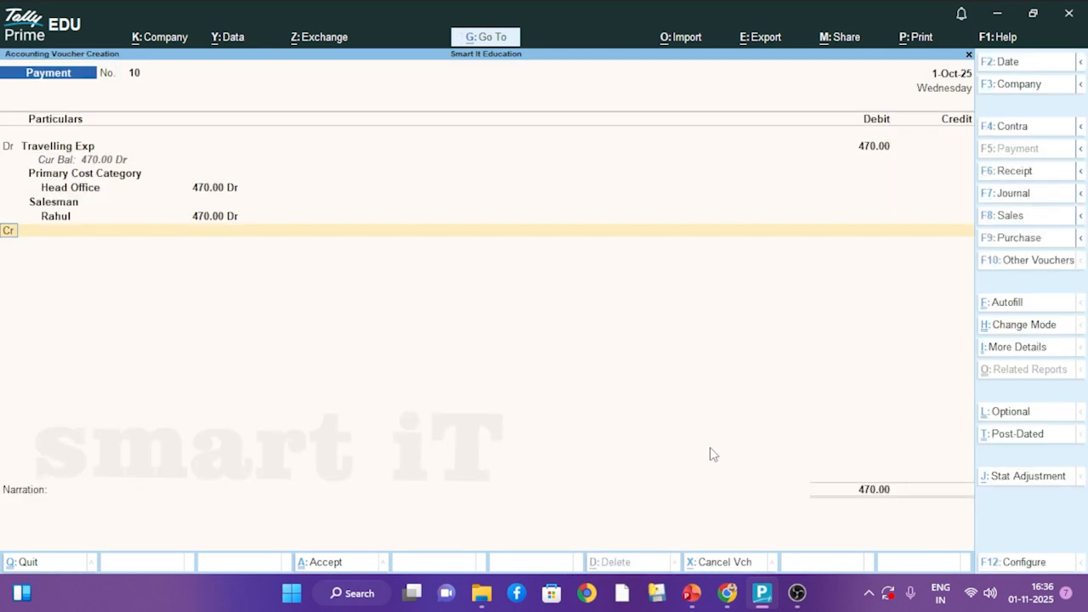
Step: Credit Cash with 470 and save the travelling expense payment voucher without a narration
key("Return")
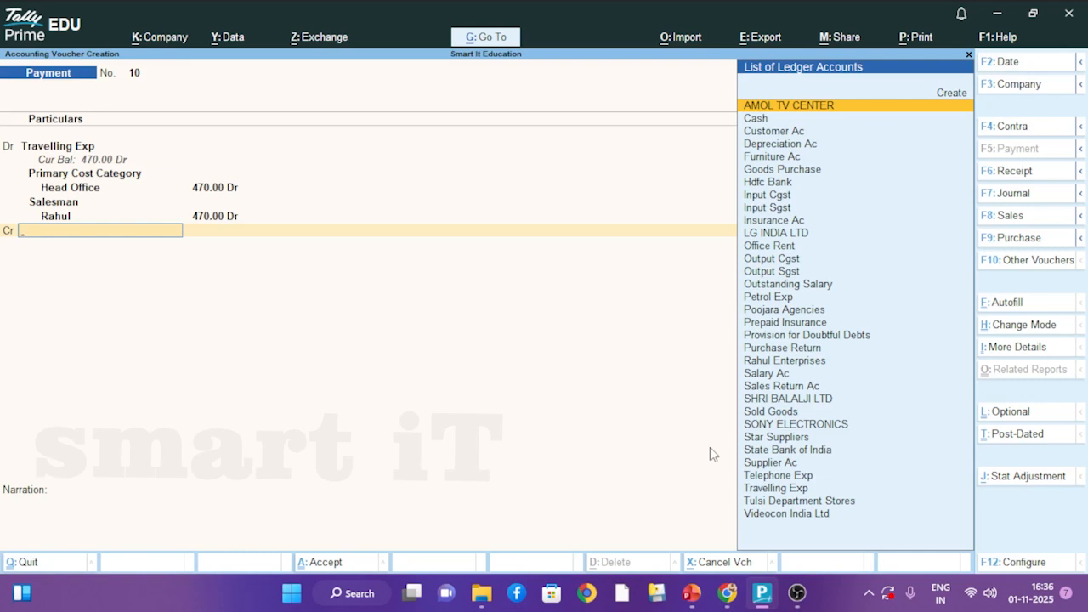
type("Cas")
key("Return")
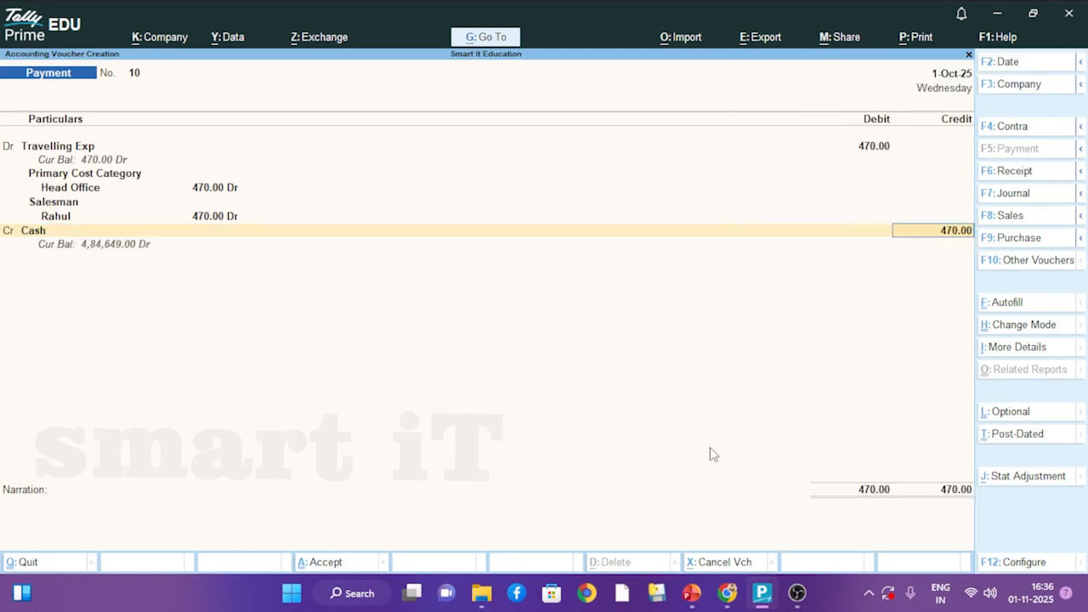
key("Return")
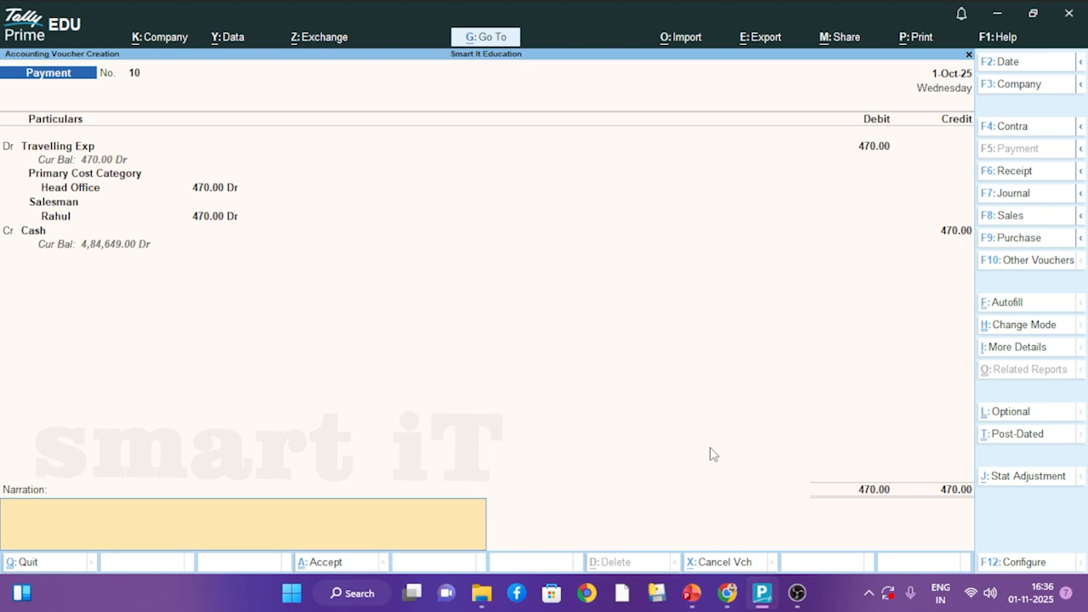
key("ctrl+a")
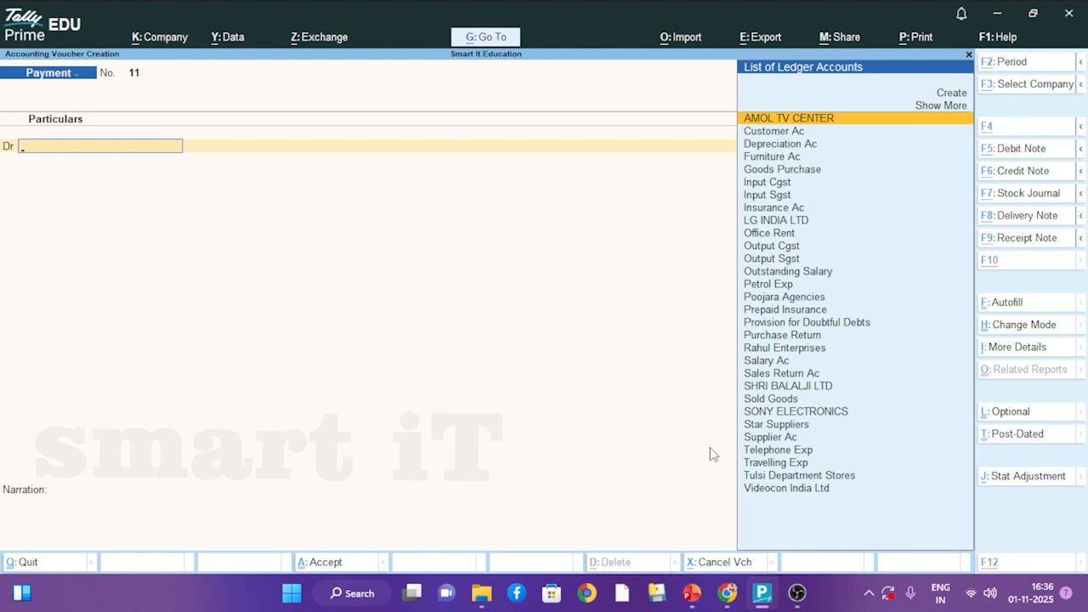
key("alt+c")
type("Petrol")
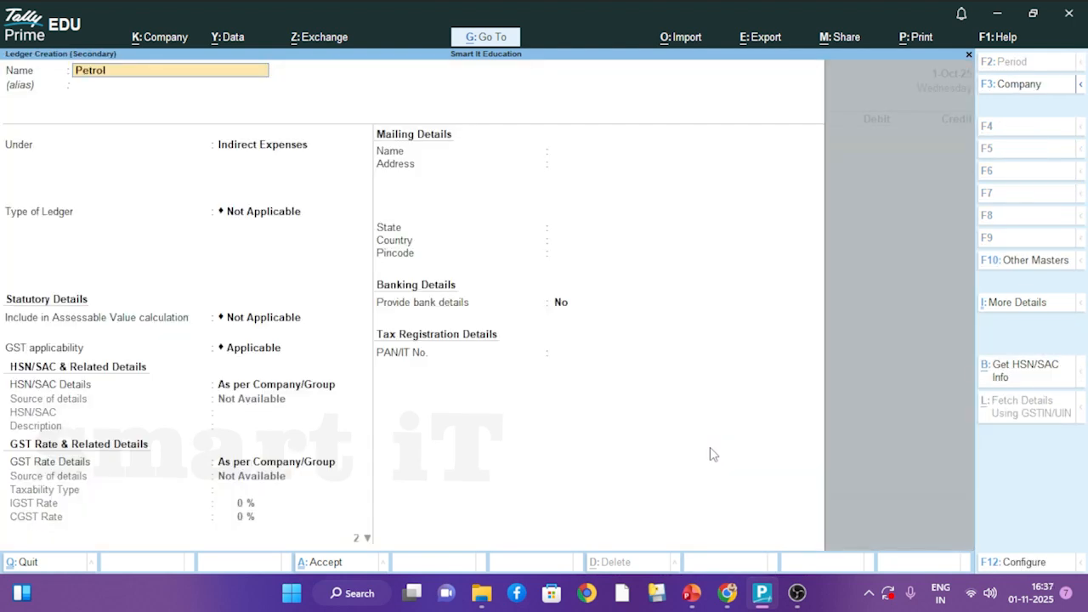
key("Escape")
key("Escape")
Step: Debit Petrol Exp with 90 in the new payment voucher and allocate 90 to Factory 1 under Primary Cost Category
type("yPet")
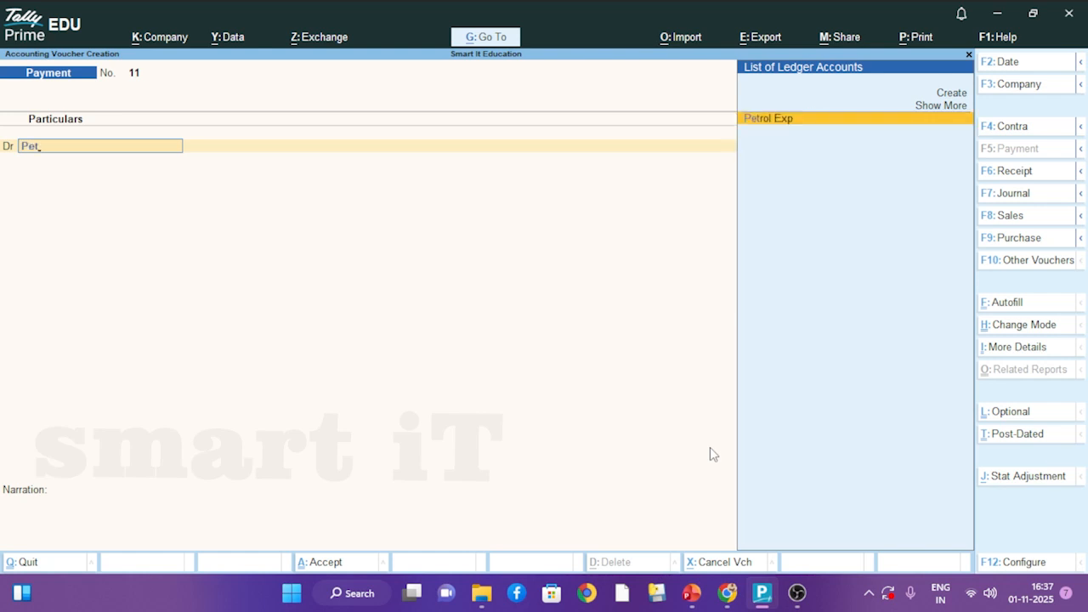
key("Return")
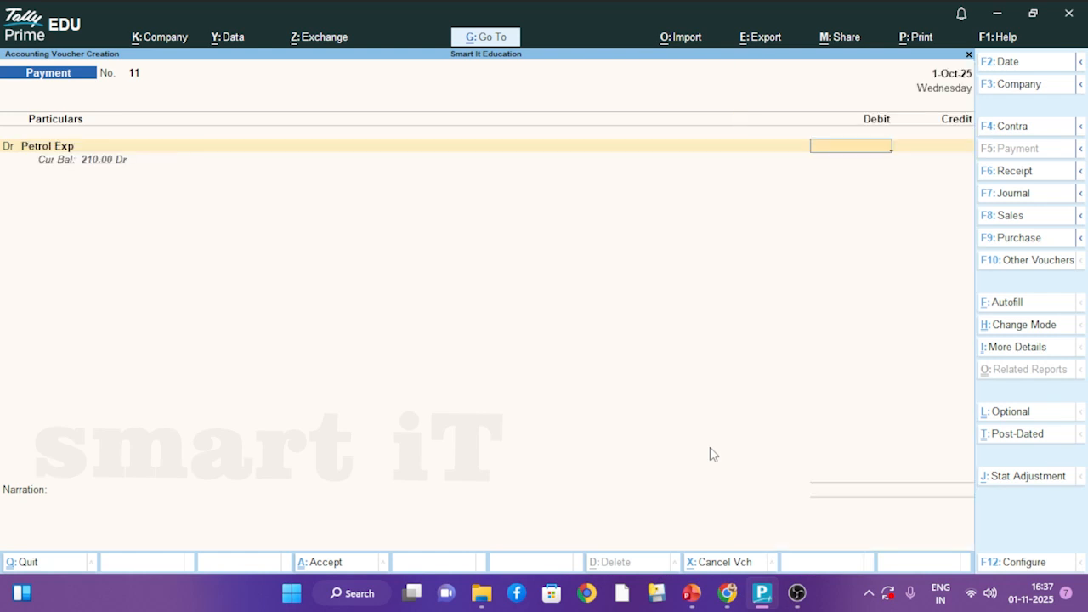
type("90")
key("Return")
key("Return")
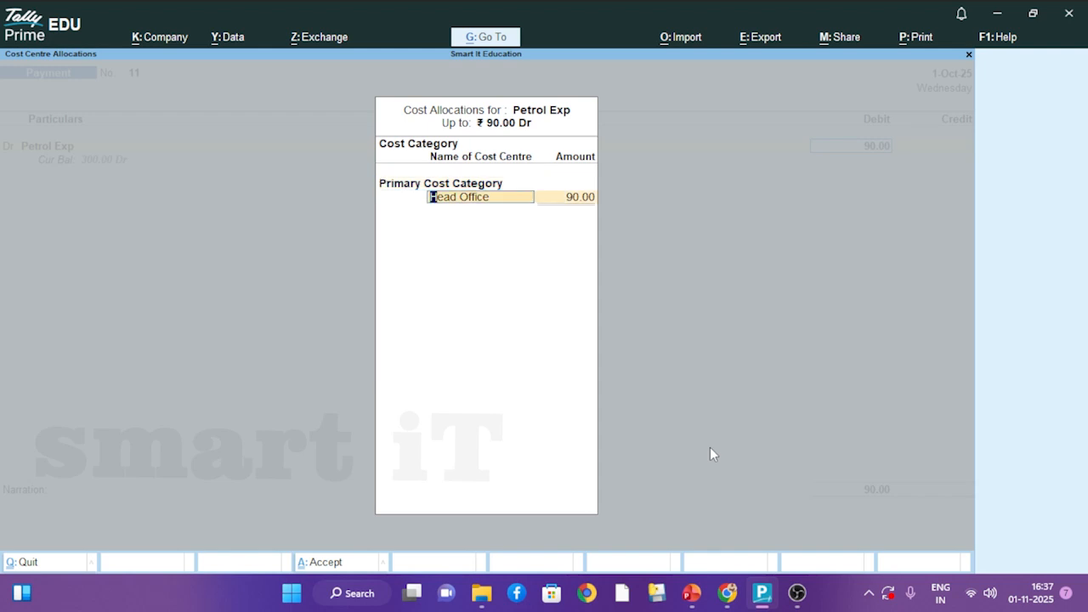
type("Fa")
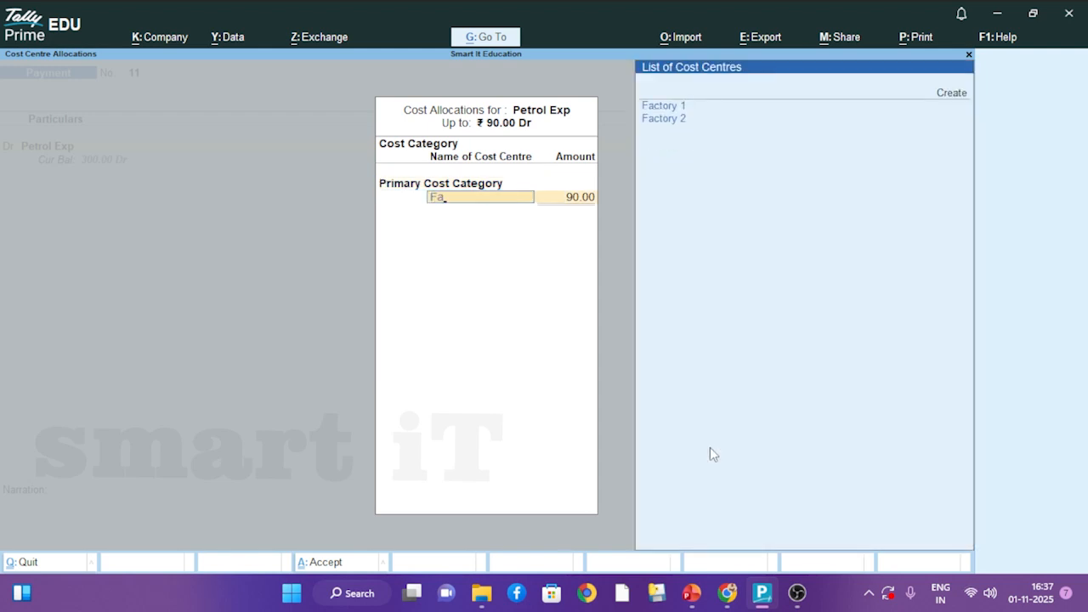
key("Return")
key("Return")
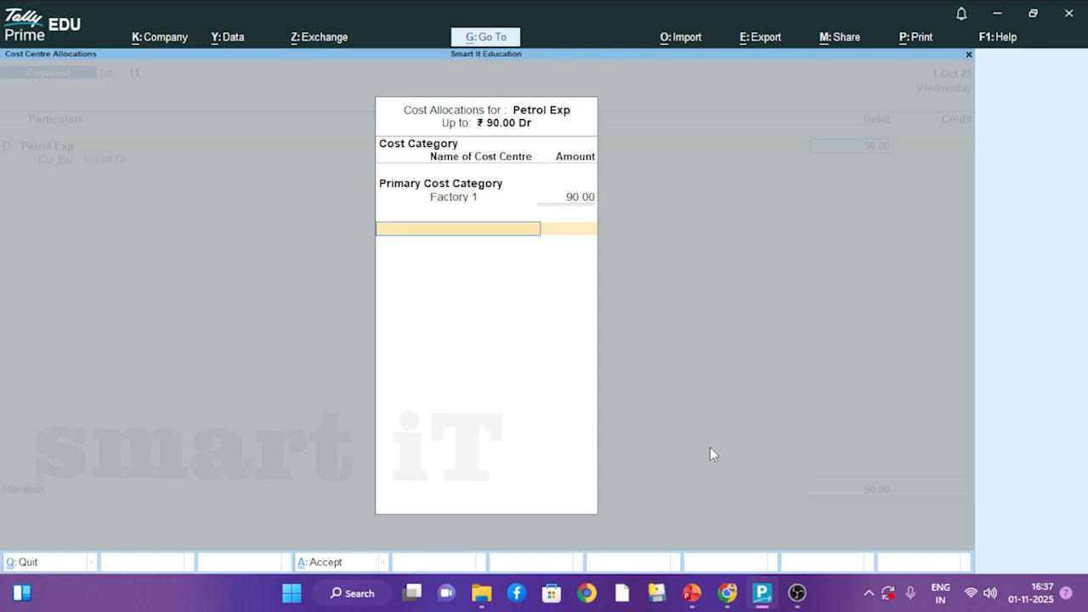
Step: Allocate the 90 Petrol Exp to the second salesman's cost centre under the Salesman category
type("Sa")
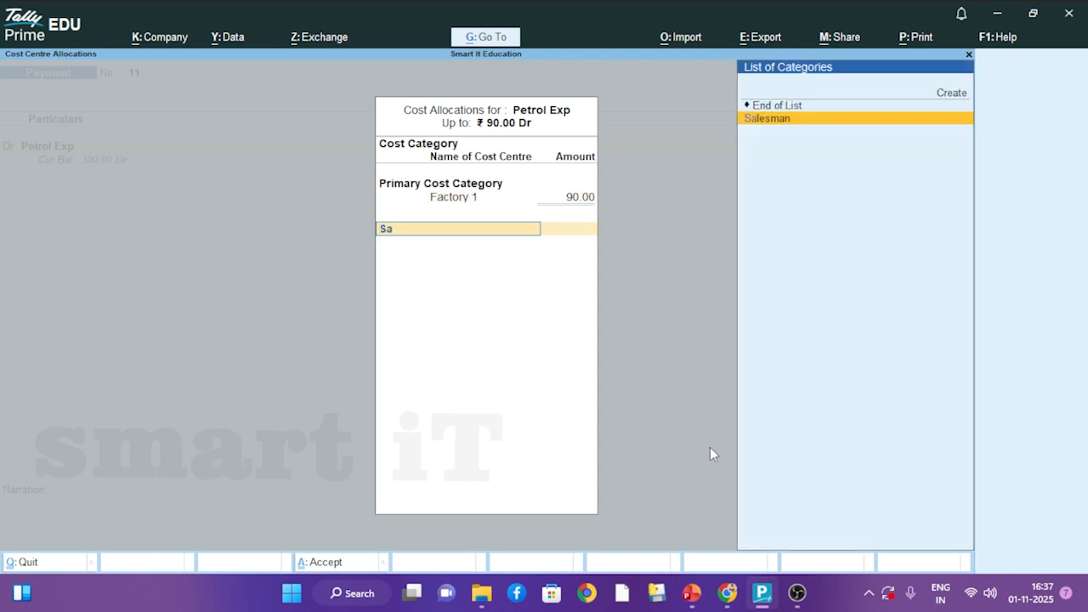
key("Return")
type("Y")
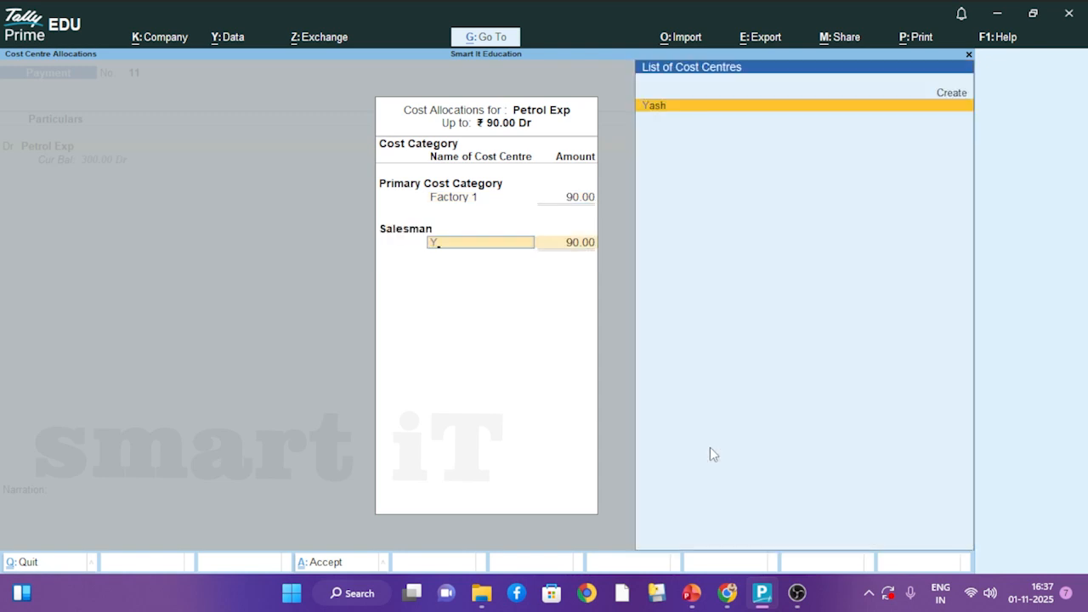
key("Return")
key("Return")
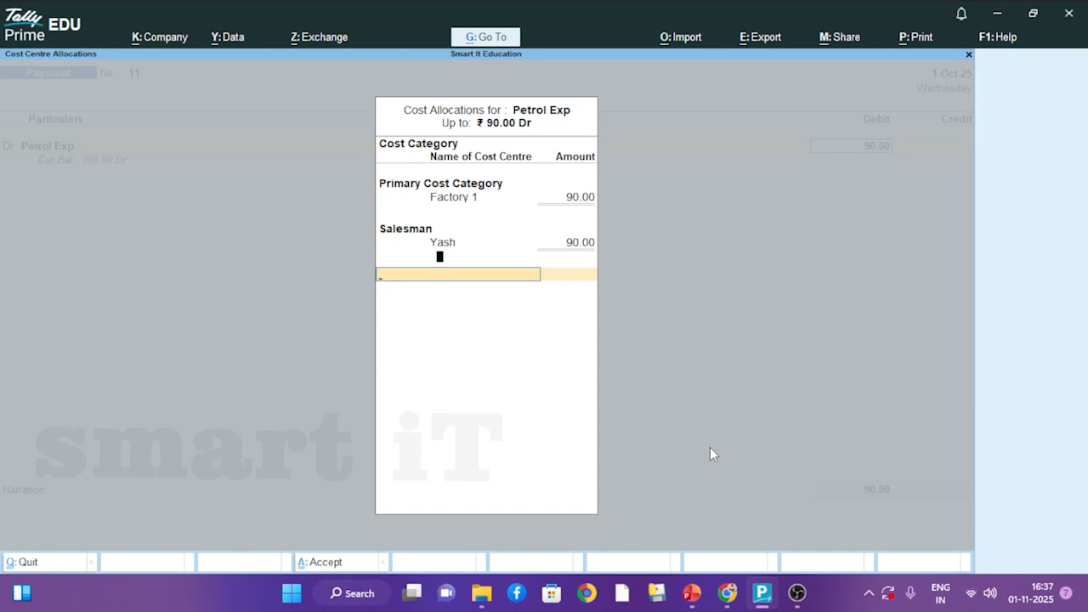
Step: Finish the cost allocation, keep Cash credited with 90, and save the petrol expense payment voucher
key("Return")
key("Return")
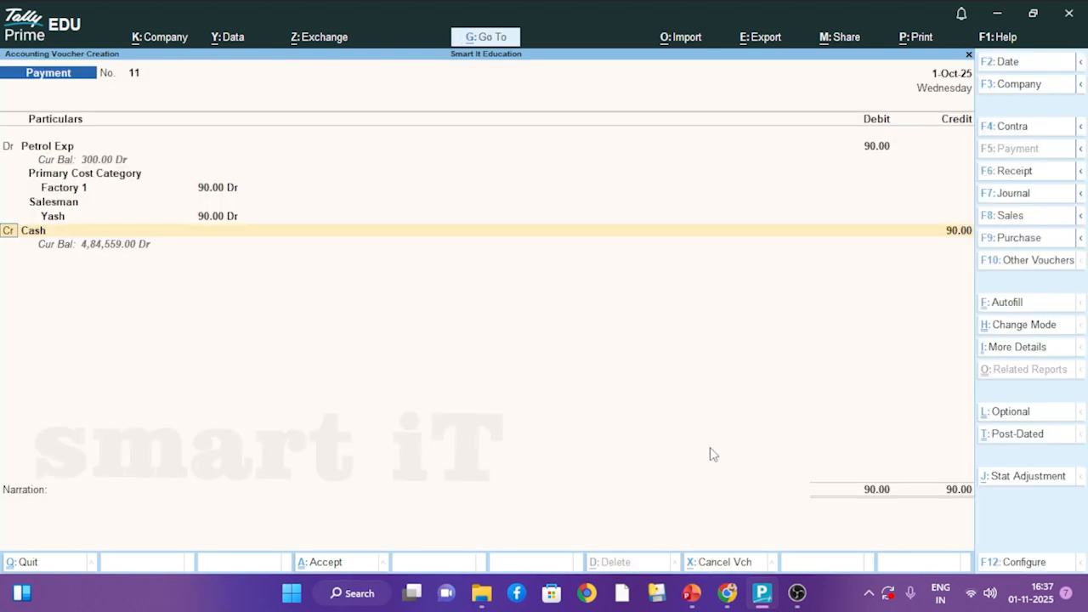
key("ctrl")
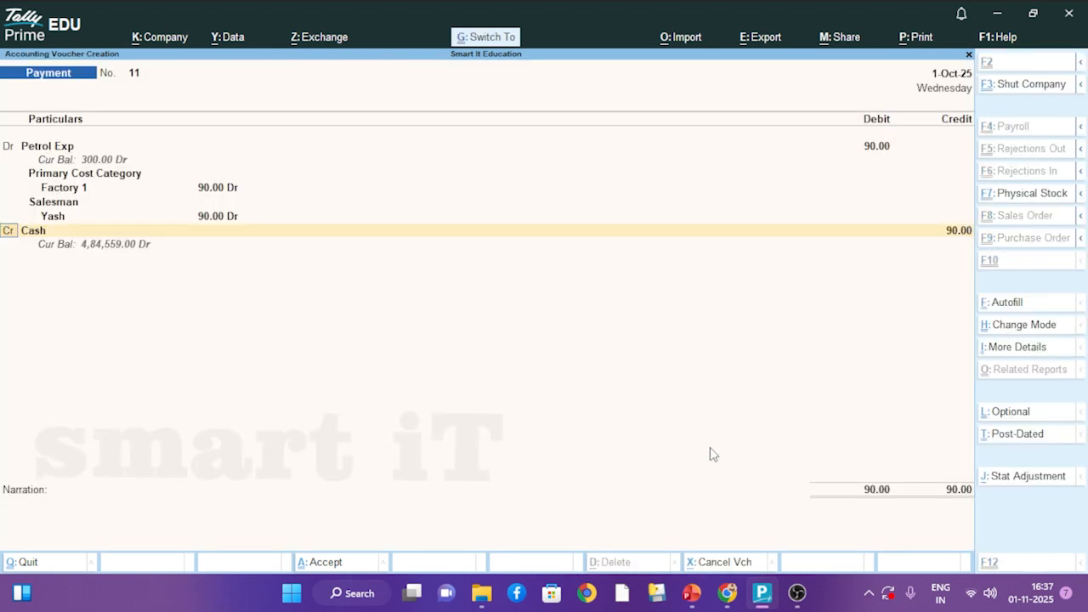
key("ctrl+a")
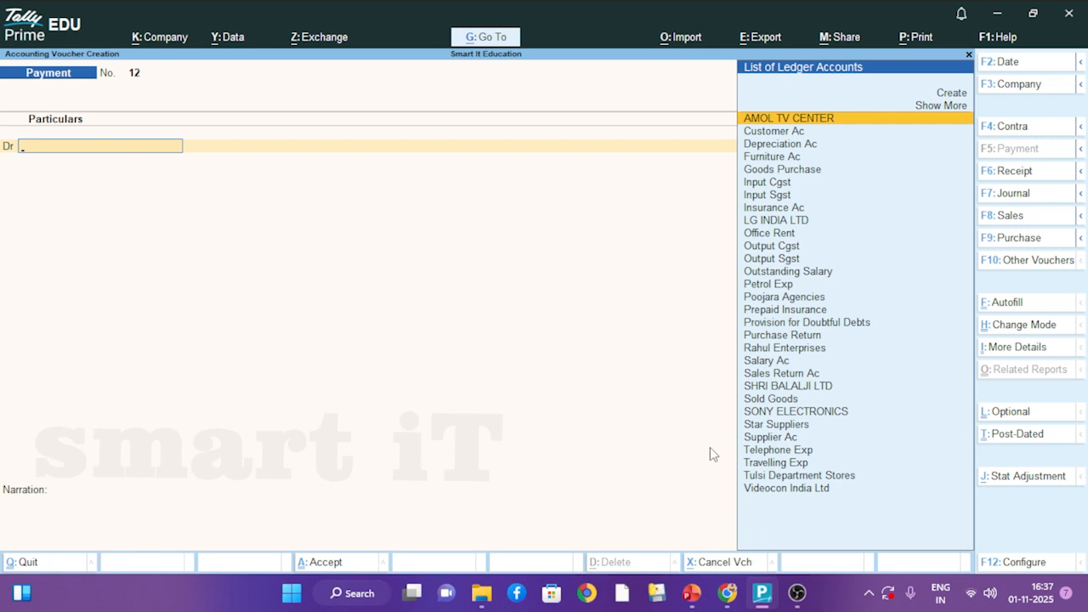
Step: Leave voucher entry for the Gateway of Tally, view the Balance Sheet and close it
key("Escape")
key("Return")
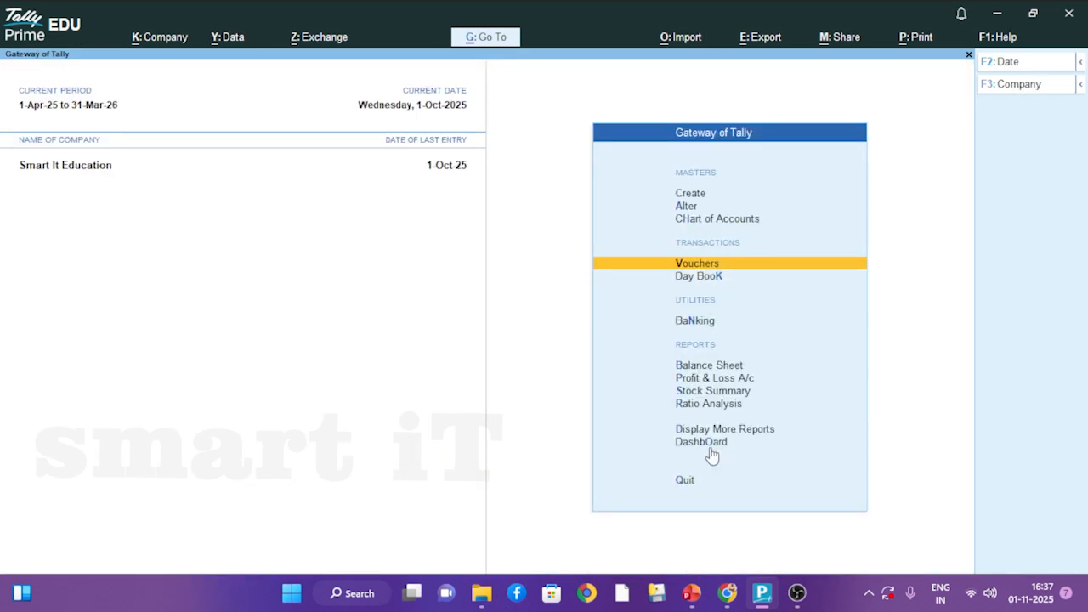
key("Down")
key("Down")
key("Down")
key("Down")
key("Down")
key("Down")
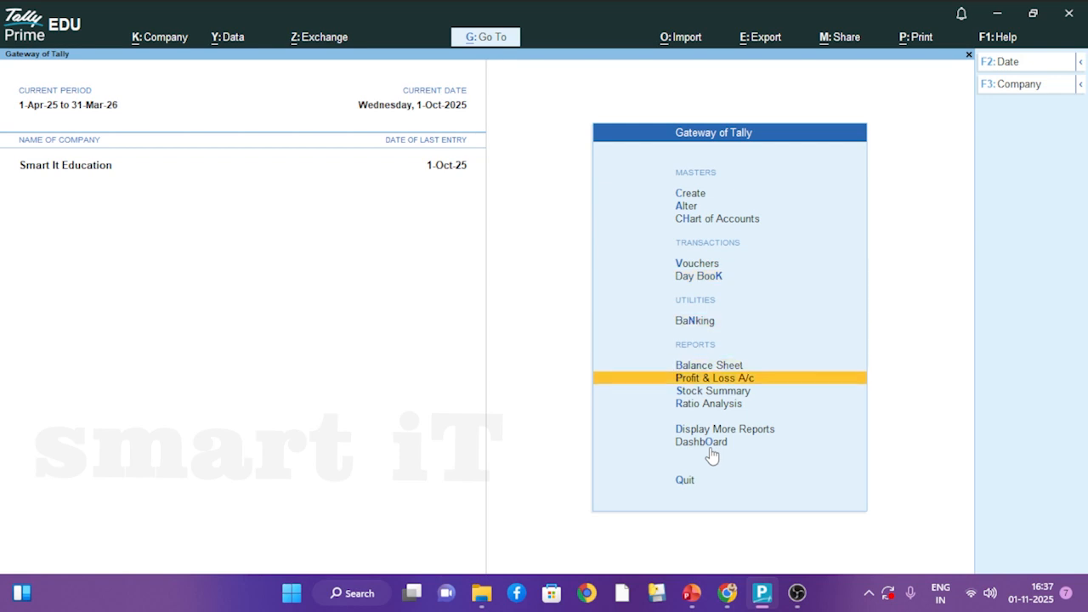
key("Up")
key("Up")
key("Up")
key("Return")
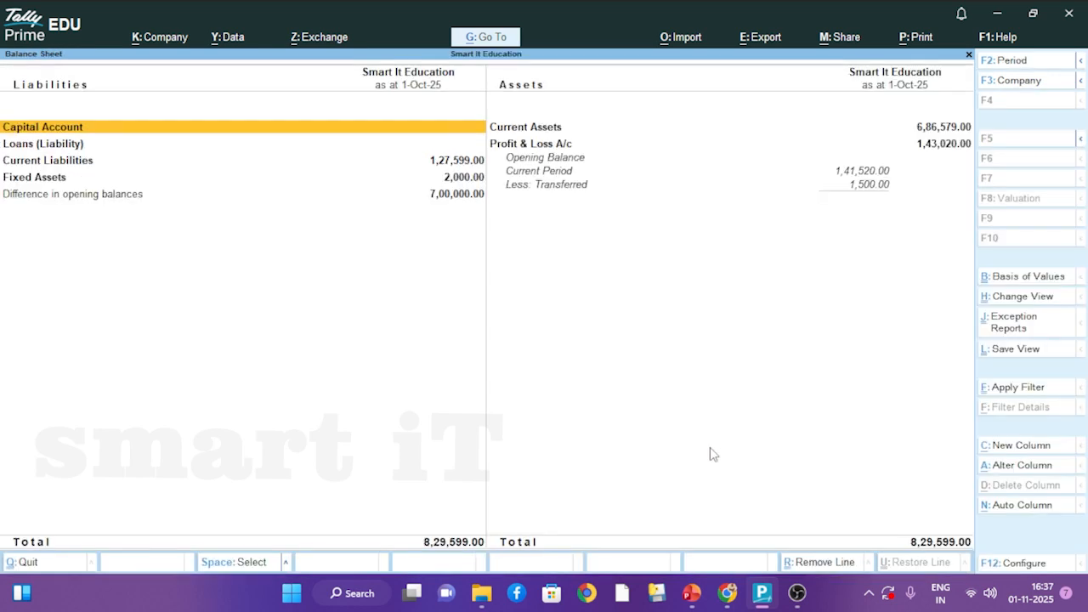
key("Escape")
Step: Display the company's Trial Balance report
key("Up")
key("Down")
key("Down")
key("Down")
key("Down")
key("Down")
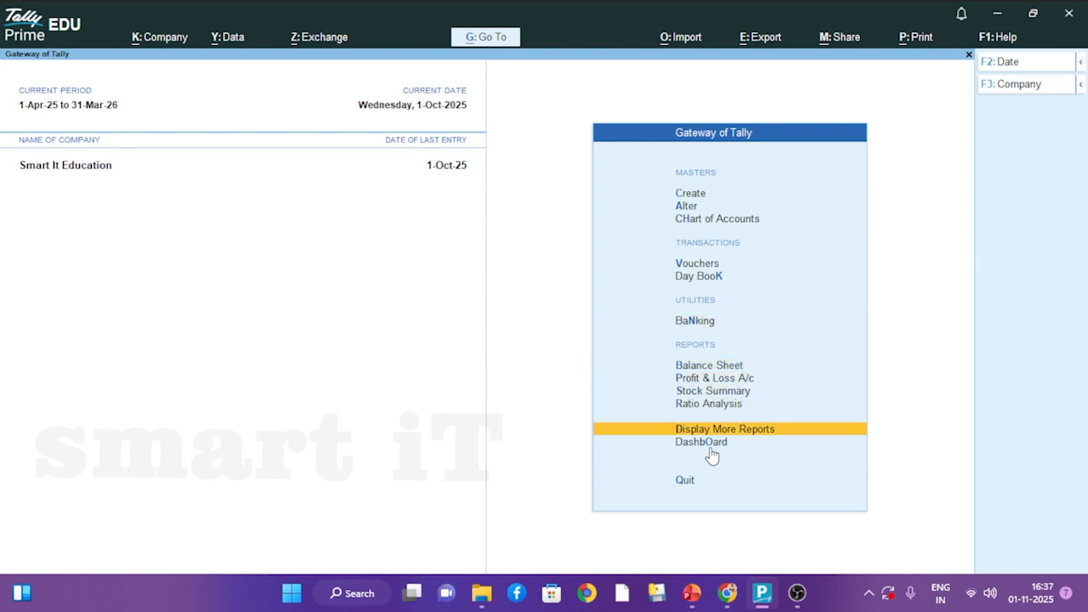
key("Return")
key("Return")
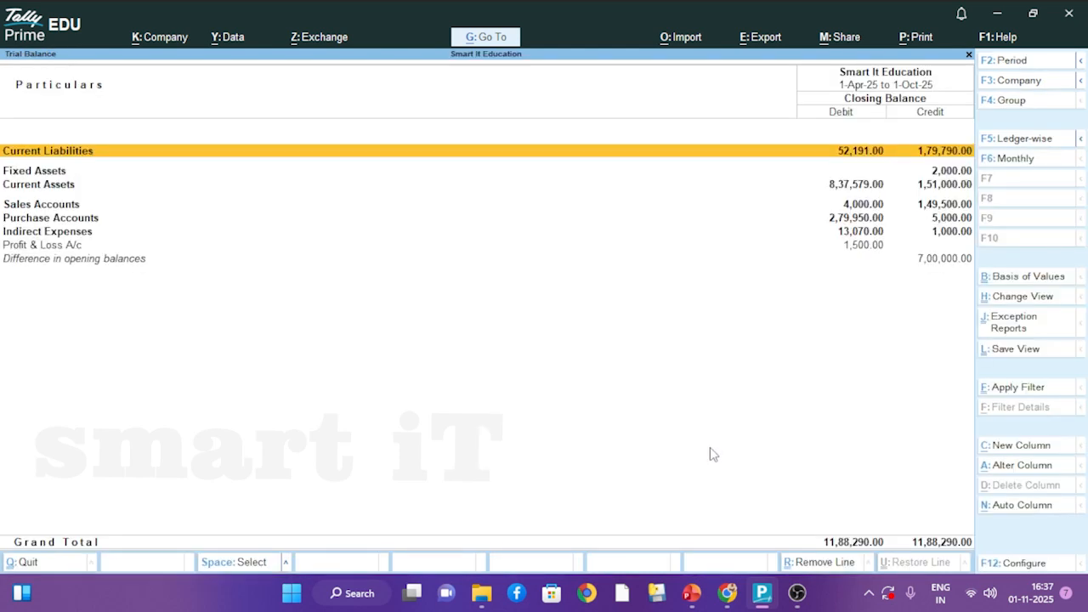
Step: Drill down from the Trial Balance into the Indirect Expenses group summary
key("Down")
key("Down")
key("Down")
key("Down")
key("Down")
key("Down")
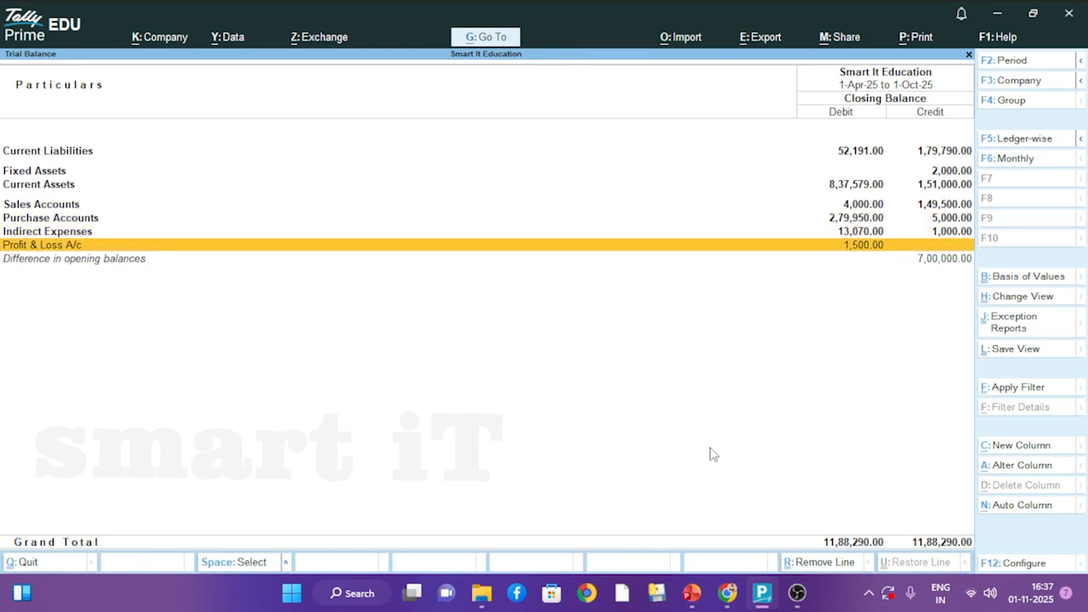
key("Up")
key("Return")
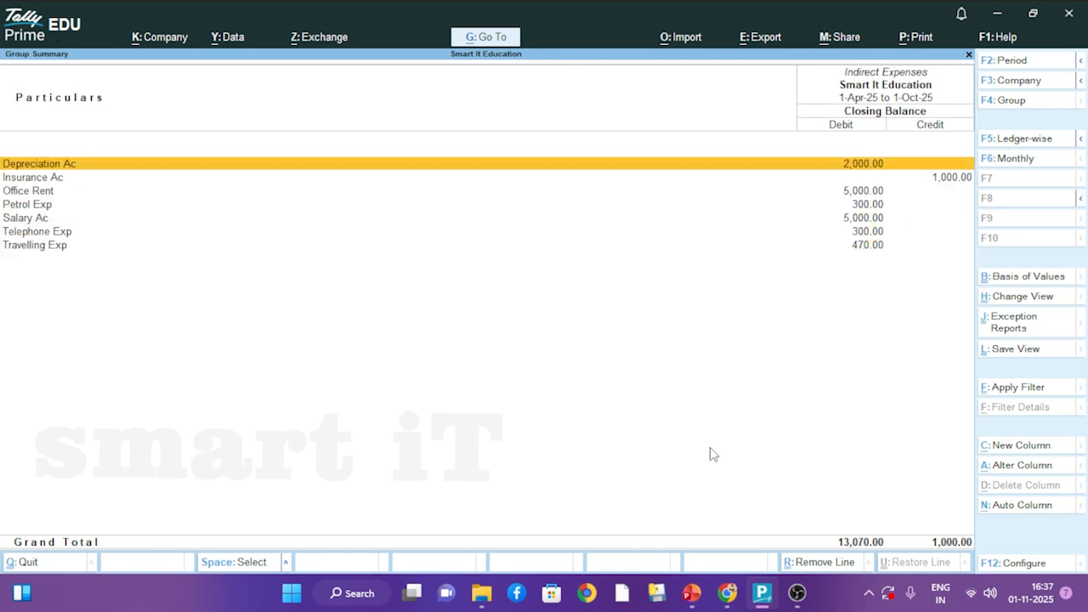
Step: Review the Petrol, Telephone and Travelling Exp balances, and drill down to the vouchers of the Petrol Exp ledger
key("Down")
key("Down")
key("Down")
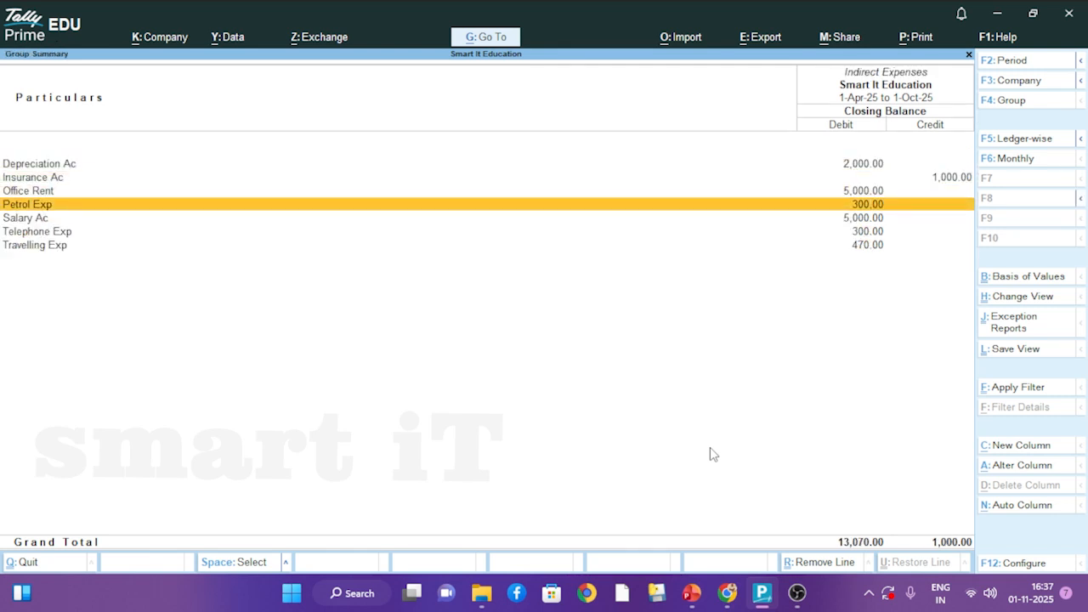
key("Down")
key("Down")
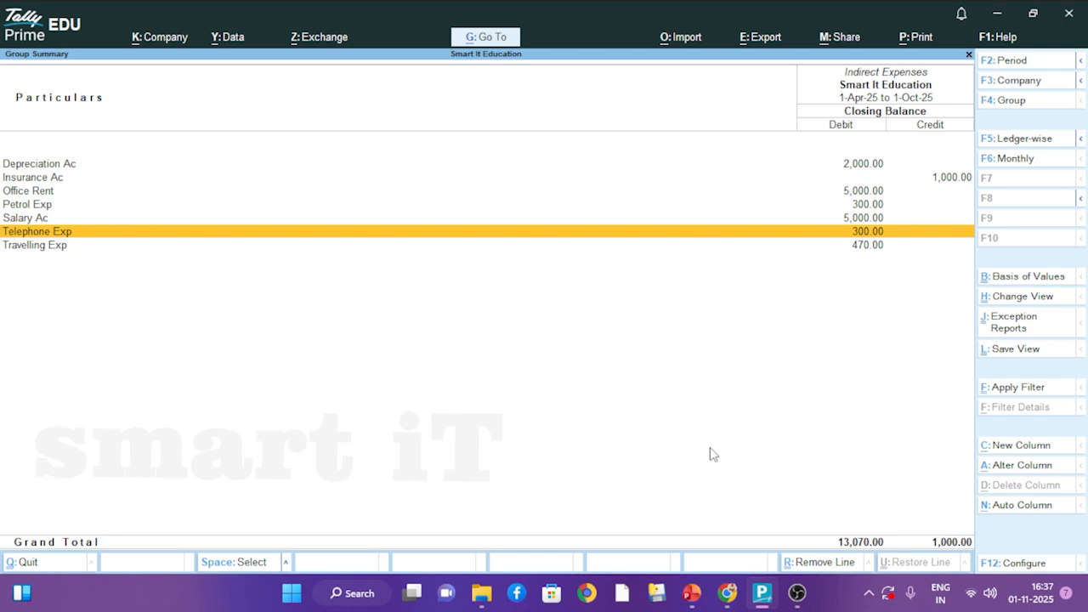
key("Down")
key("Up")
key("Up")
key("Up")
key("Return")
key("Return")
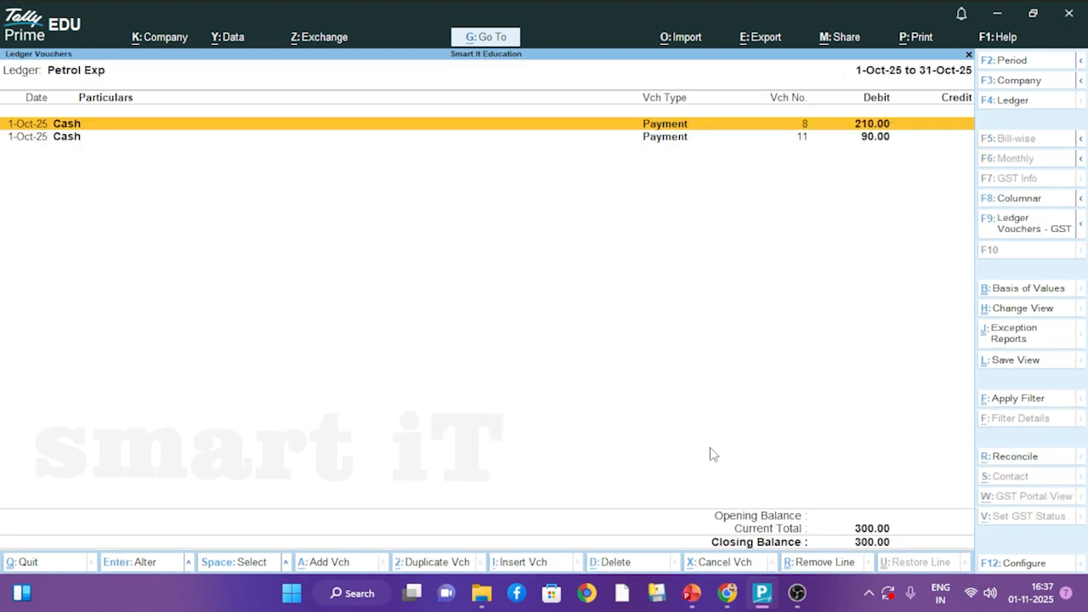
Step: Inspect the cost centre allocation in the 210 petrol expense payment voucher, and close it without changes
key("Return")
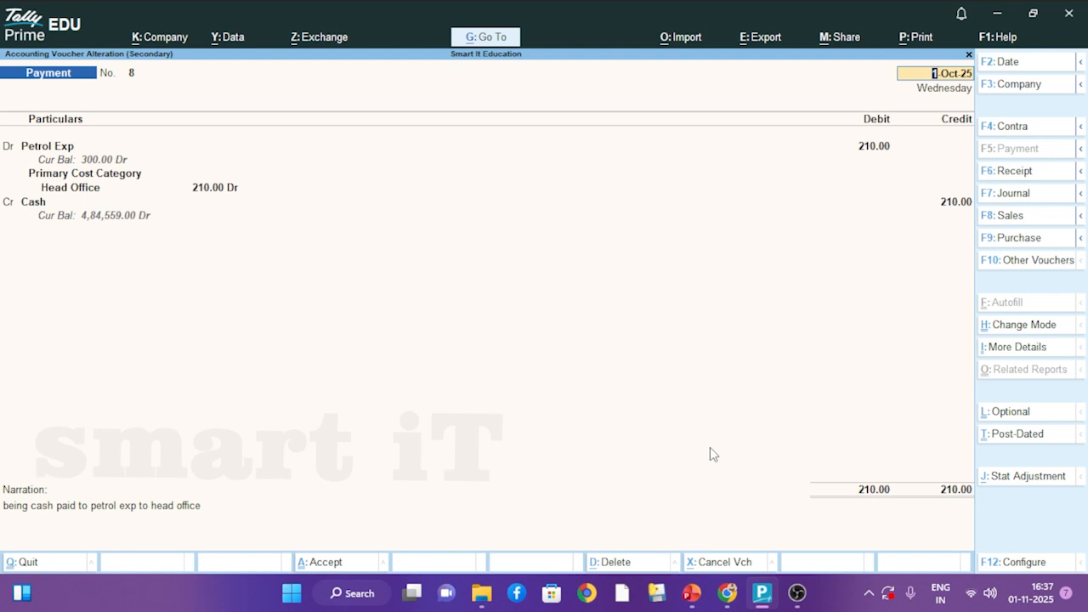
key("Escape")
key("Return")
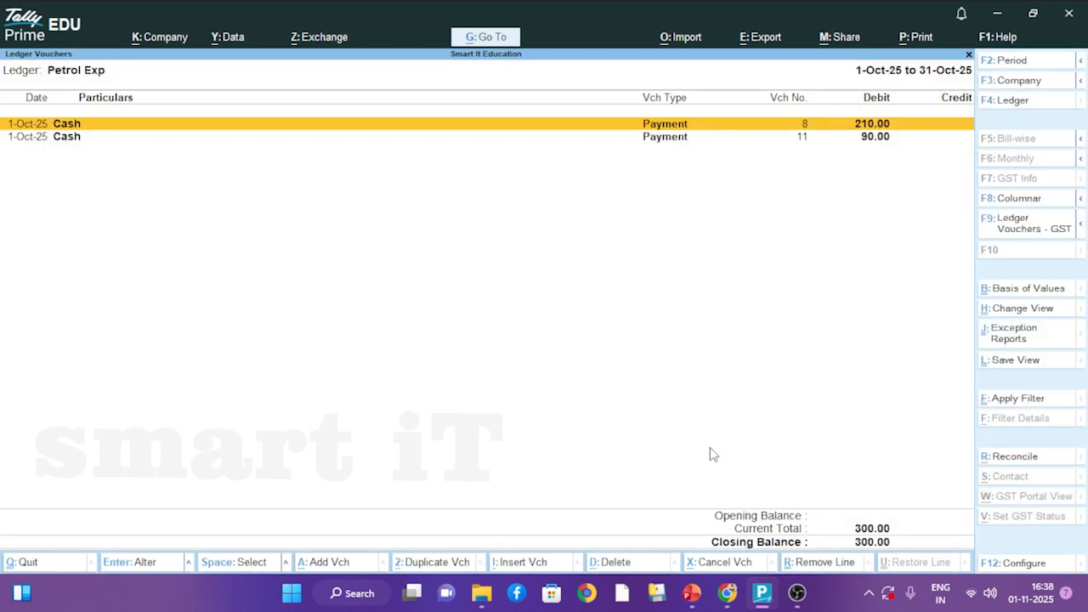
Step: Close the Petrol Exp ledger, Indirect Expenses summary and Trial Balance to return to the selection of further reports
key("Escape")
key("Escape")
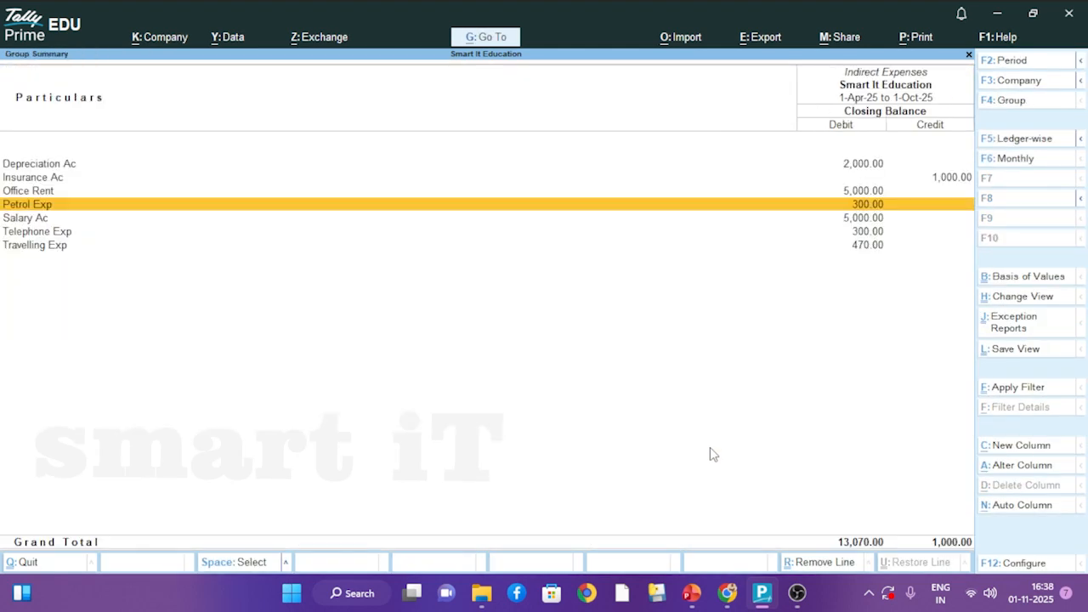
key("Escape")
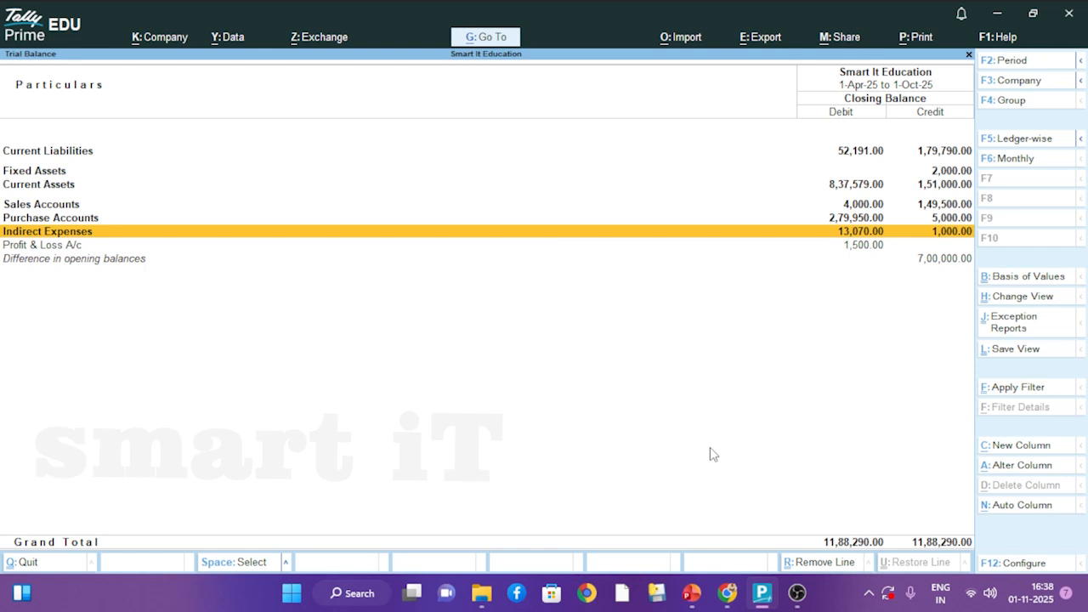
key("Escape")
key("Escape")
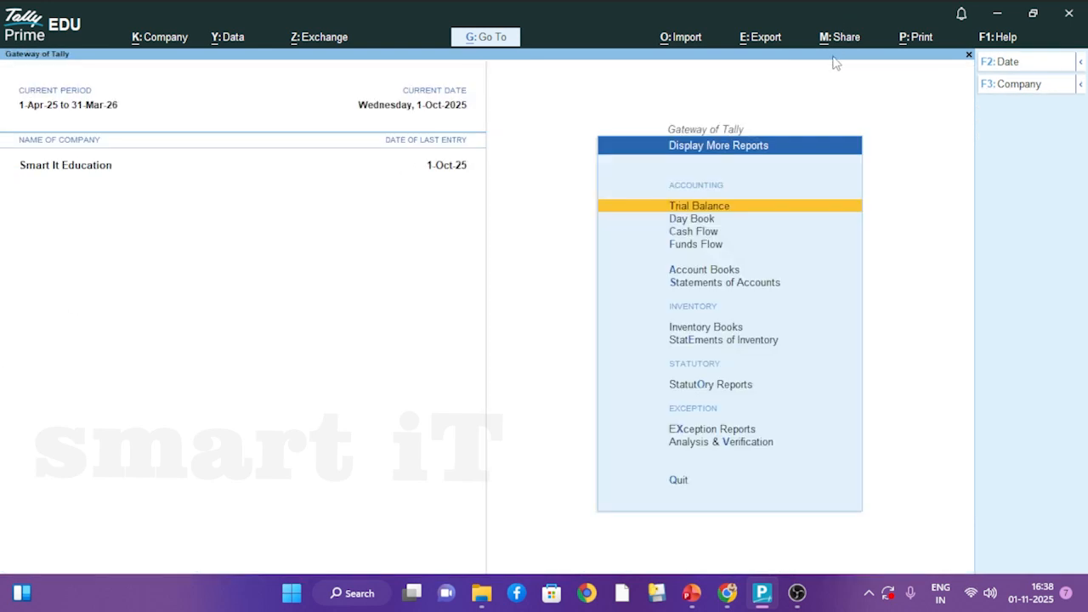